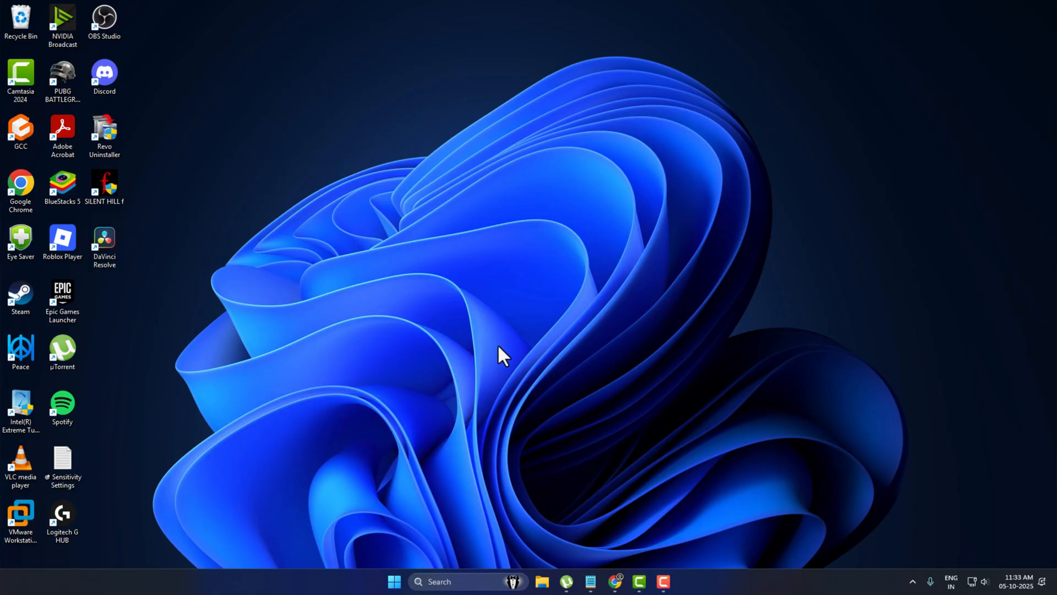
Switch to Chrome, download MSI Afterburner 4.6.6 (Final) from the MSI page, and show the MSIAfterburnerSetup archive in its folder
{"action": "left_click", "coordinate": [615, 582]}
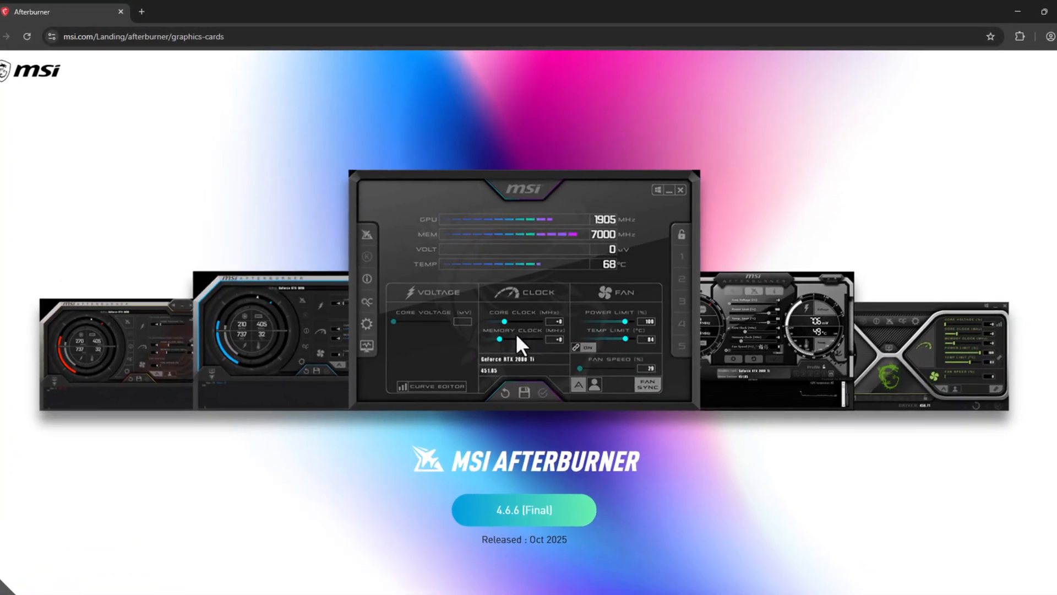
{"action": "left_click", "coordinate": [513, 512]}
{"action": "left_click", "coordinate": [1029, 36]}
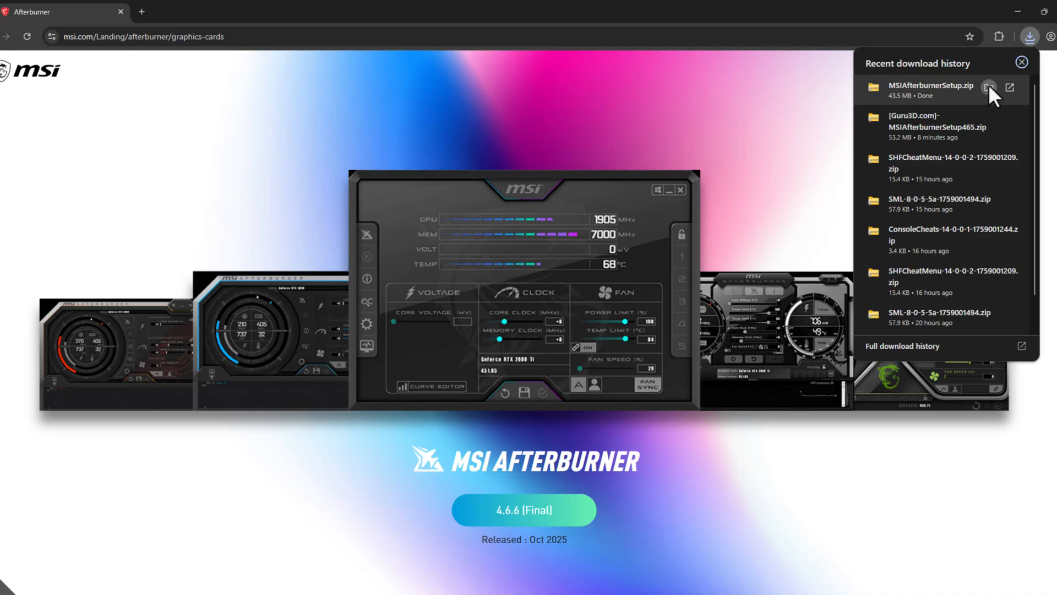
{"action": "left_click", "coordinate": [989, 87]}
Extract the MSIAfterburnerSetup archive into its own folder using WinRAR
{"action": "right_click", "coordinate": [368, 188]}
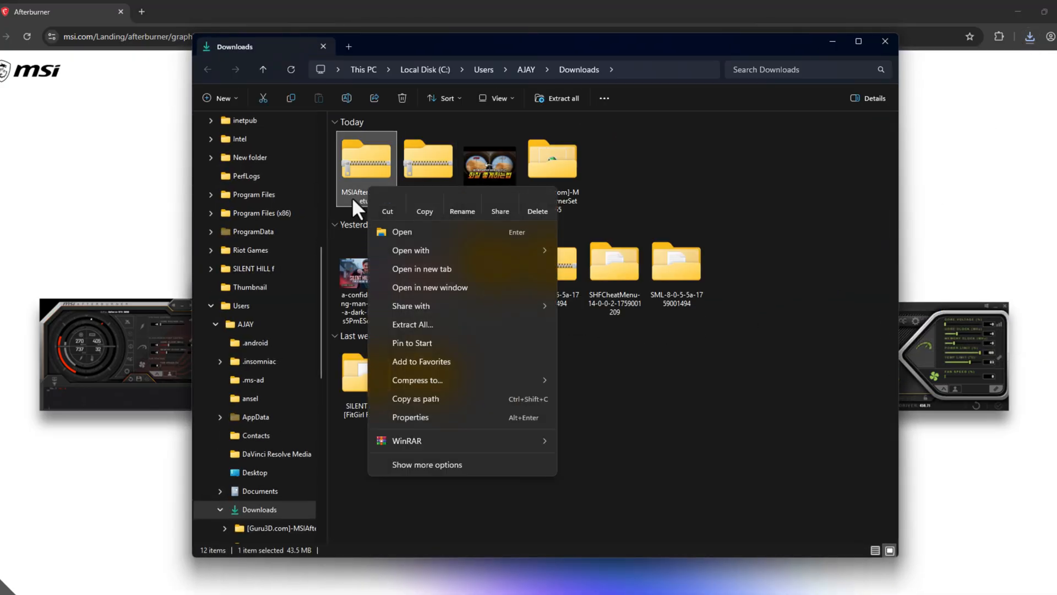
{"action": "mouse_move", "coordinate": [463, 441]}
{"action": "left_click", "coordinate": [590, 481]}
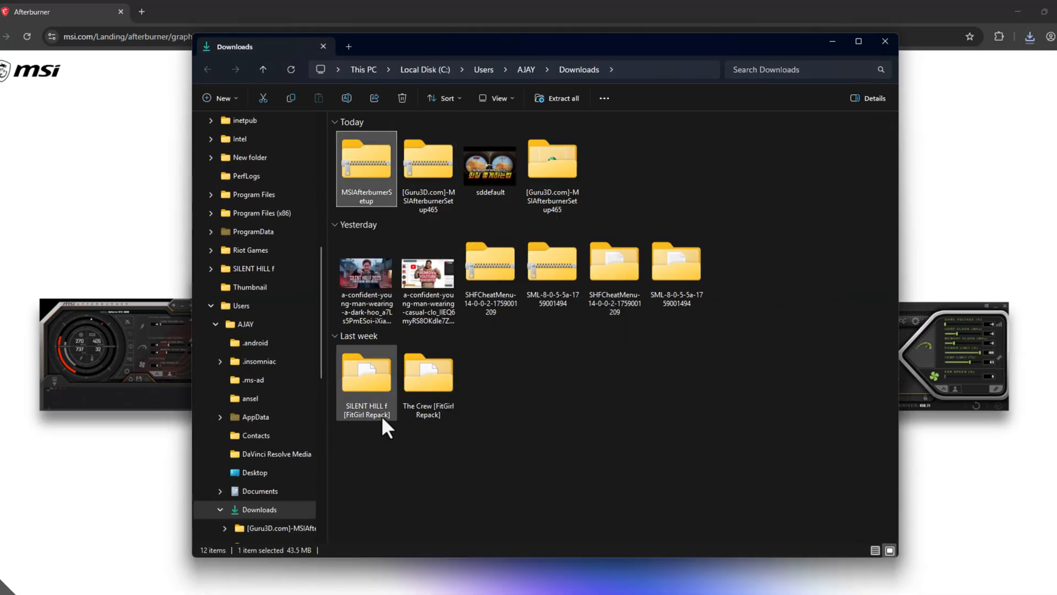
Run MSIAfterburnerInstaller466 from the extracted folder and start installing MSI Afterburner without Norton 360 for Gamer
{"action": "double_click", "coordinate": [558, 183]}
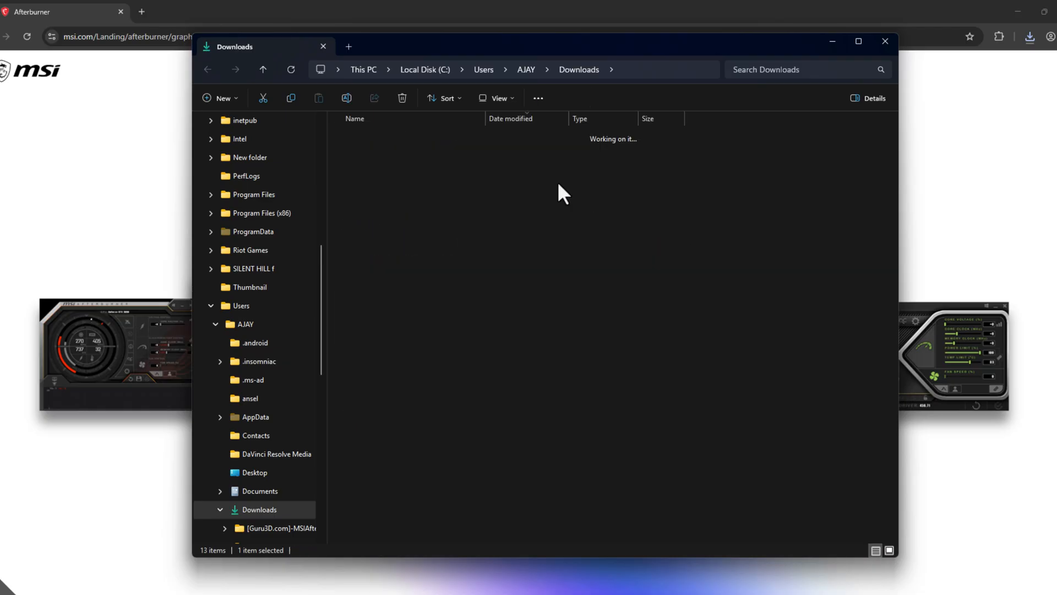
{"action": "left_click", "coordinate": [402, 152]}
{"action": "double_click", "coordinate": [402, 152]}
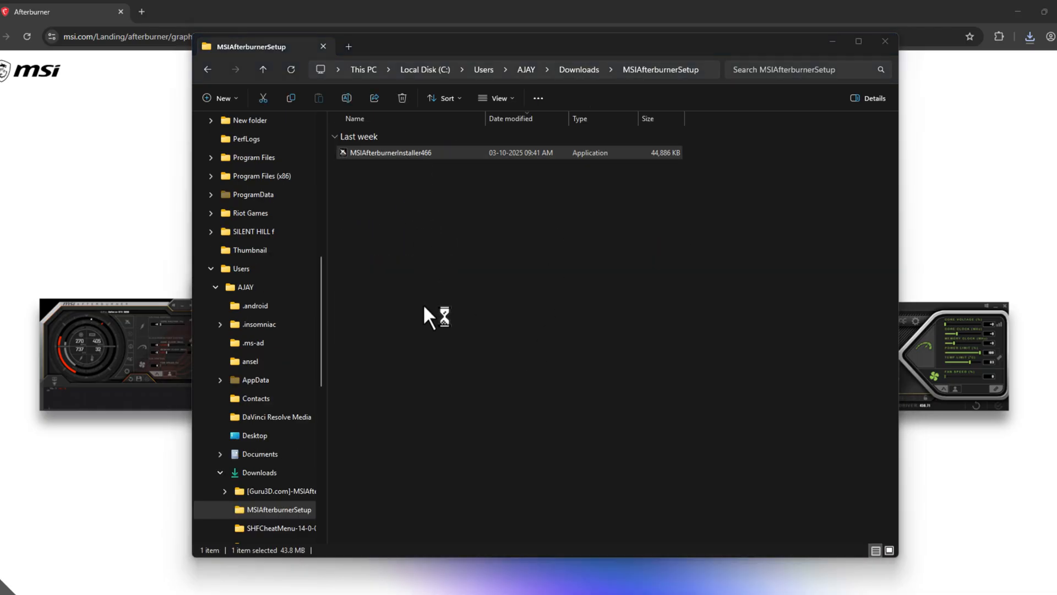
{"action": "left_click", "coordinate": [439, 286]}
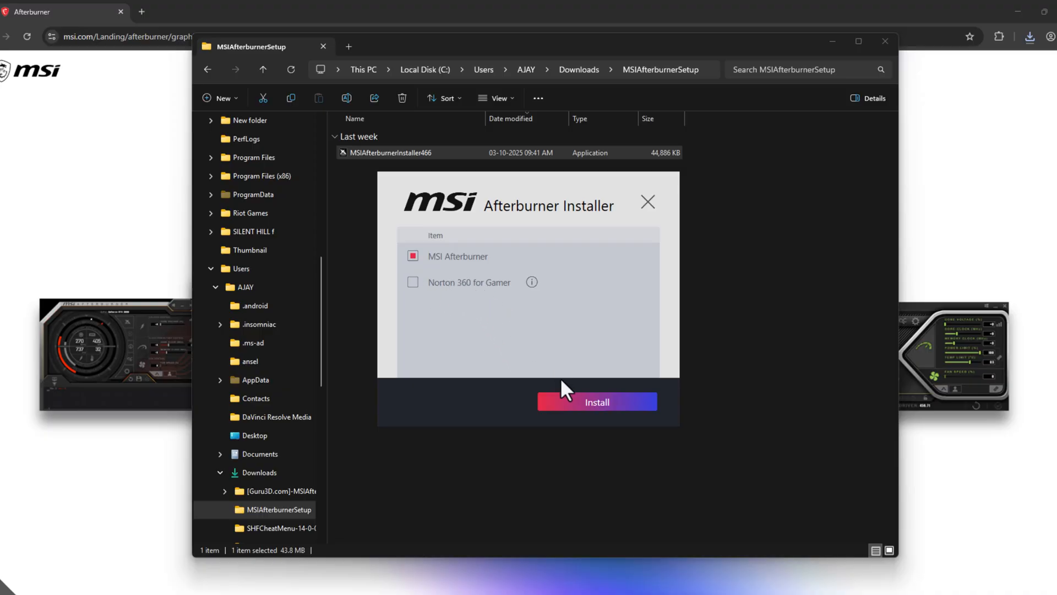
{"action": "left_click", "coordinate": [578, 404]}
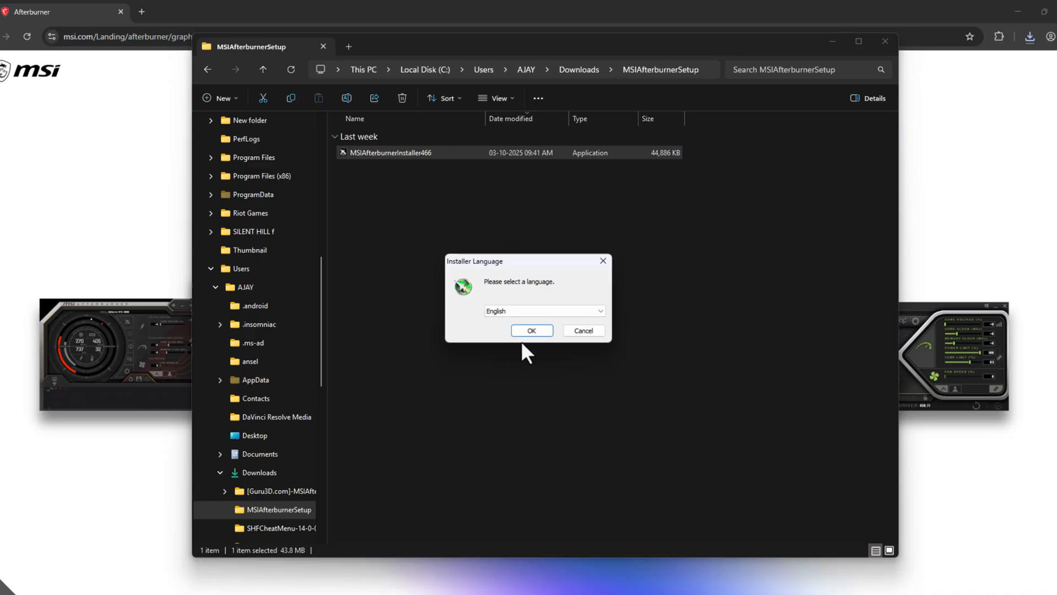
Set up MSI Afterburner in English, accepting the license and installing it with RivaTuner Statistics Server to the default folders
{"action": "left_click", "coordinate": [526, 330]}
{"action": "left_click", "coordinate": [588, 397]}
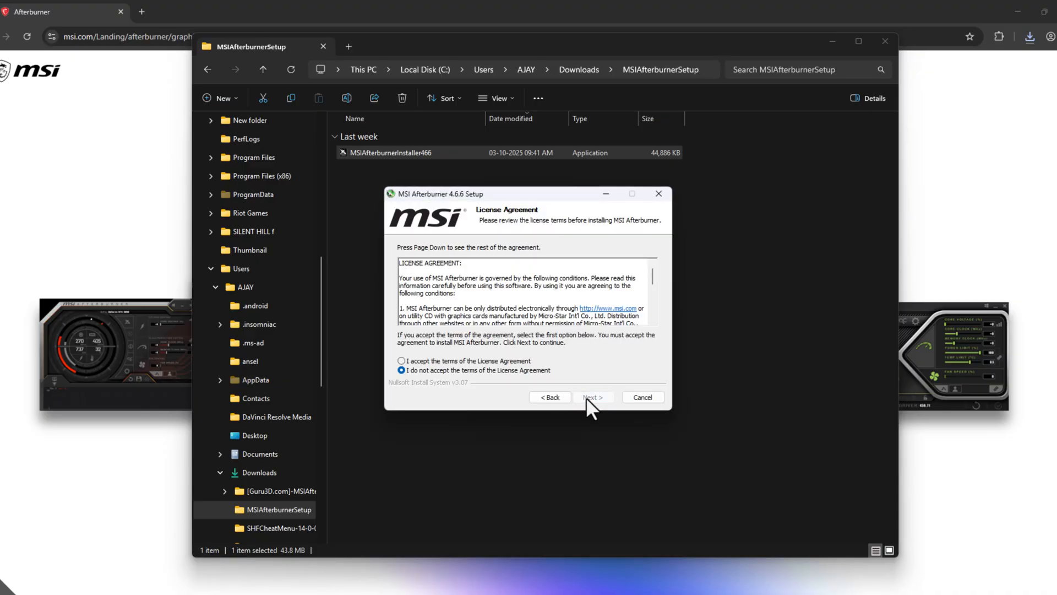
{"action": "left_click", "coordinate": [517, 361]}
{"action": "left_click", "coordinate": [593, 398]}
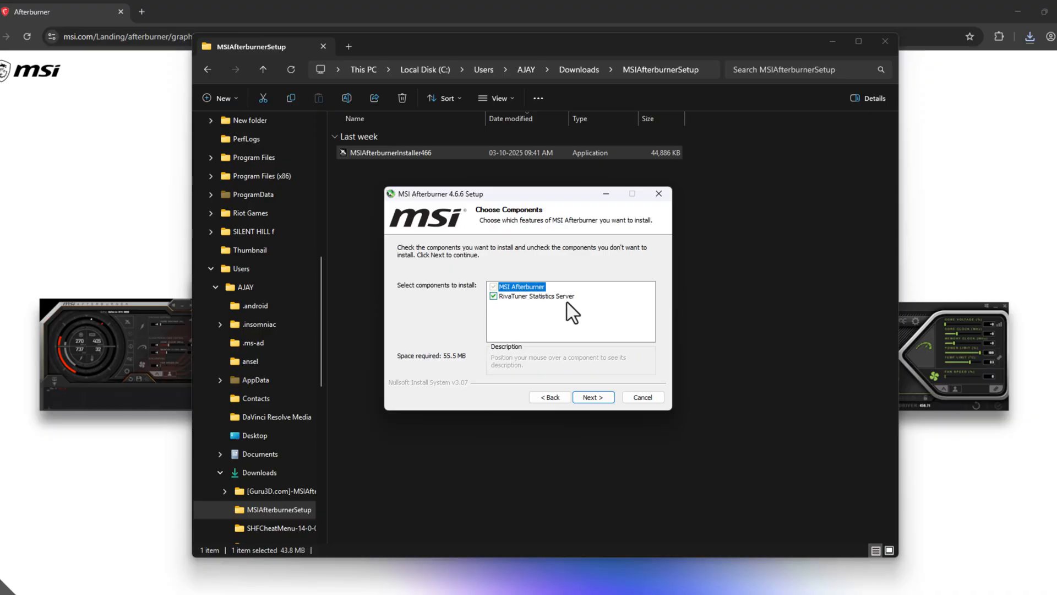
{"action": "left_click", "coordinate": [590, 398]}
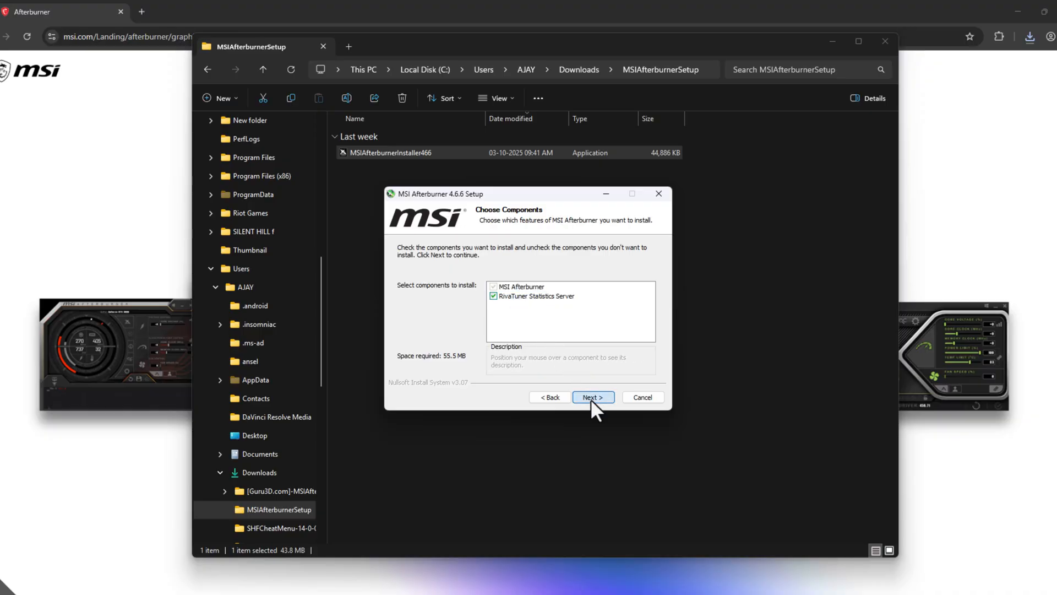
{"action": "left_click", "coordinate": [591, 397]}
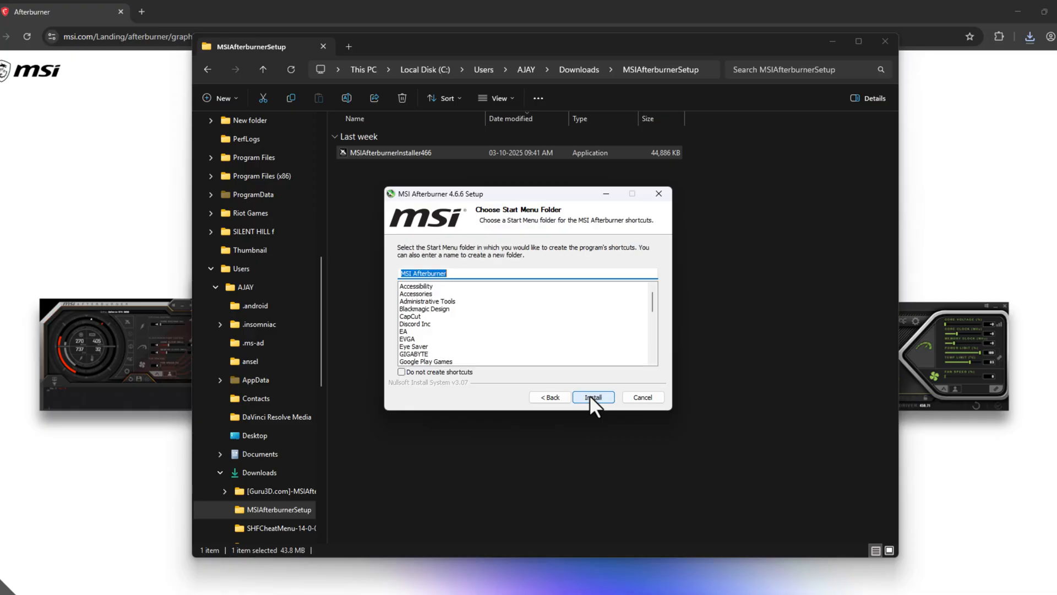
{"action": "left_click", "coordinate": [589, 396]}
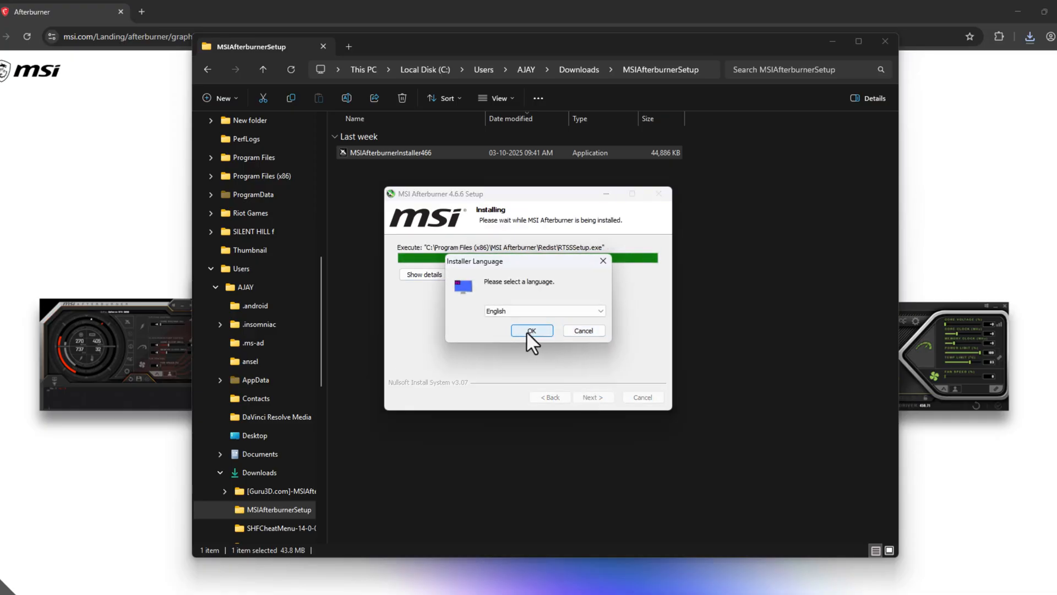
Install RivaTuner Statistics Server 7.3.7 in English, accepting its license and keeping the default destination folder
{"action": "left_click", "coordinate": [528, 331]}
{"action": "left_click", "coordinate": [581, 396]}
{"action": "left_click", "coordinate": [508, 361]}
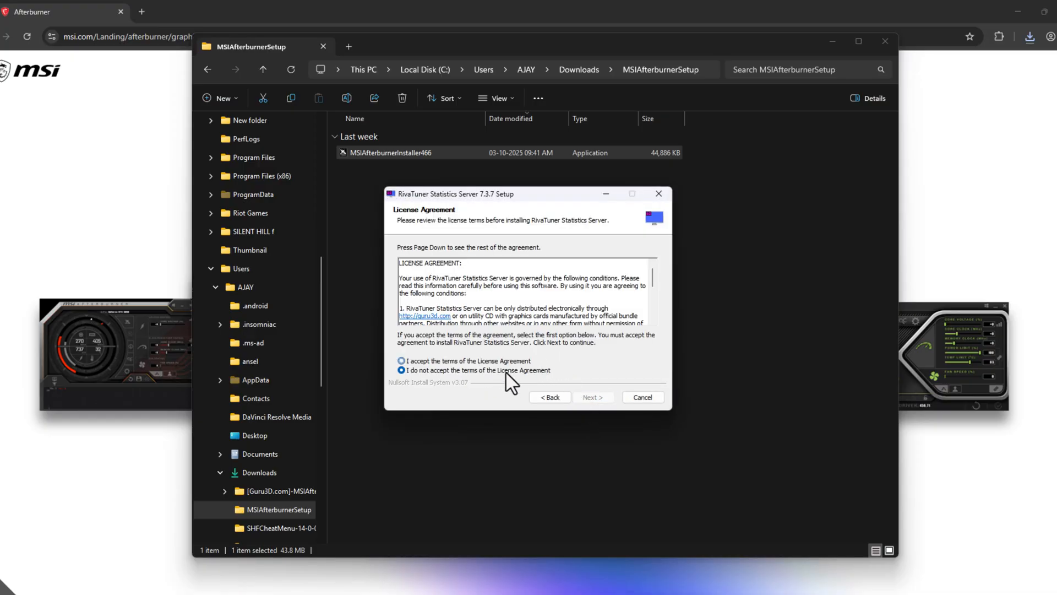
{"action": "left_click", "coordinate": [593, 397]}
{"action": "left_click", "coordinate": [597, 401]}
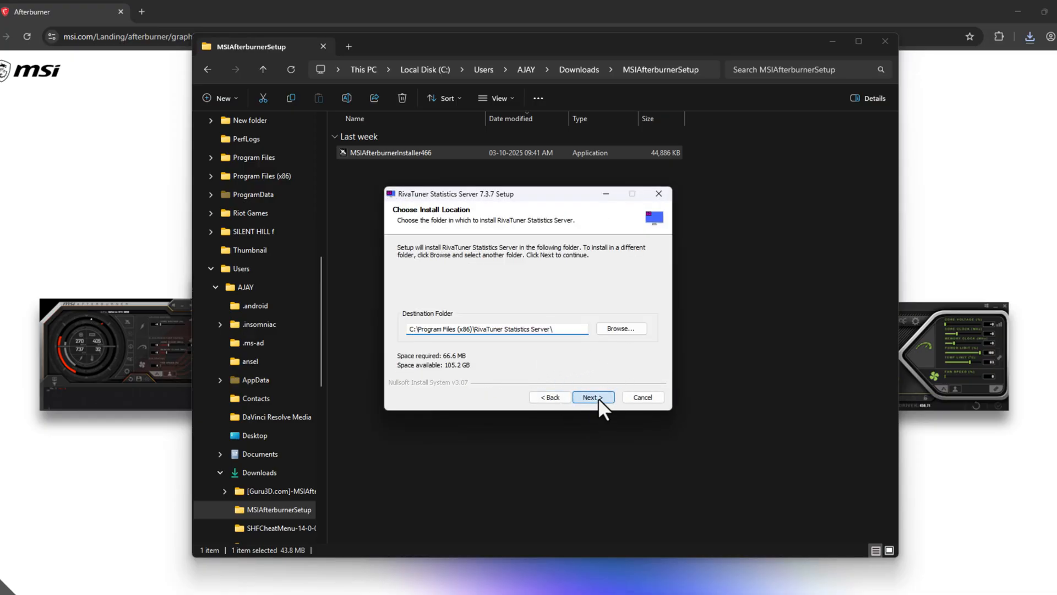
{"action": "left_click", "coordinate": [596, 391]}
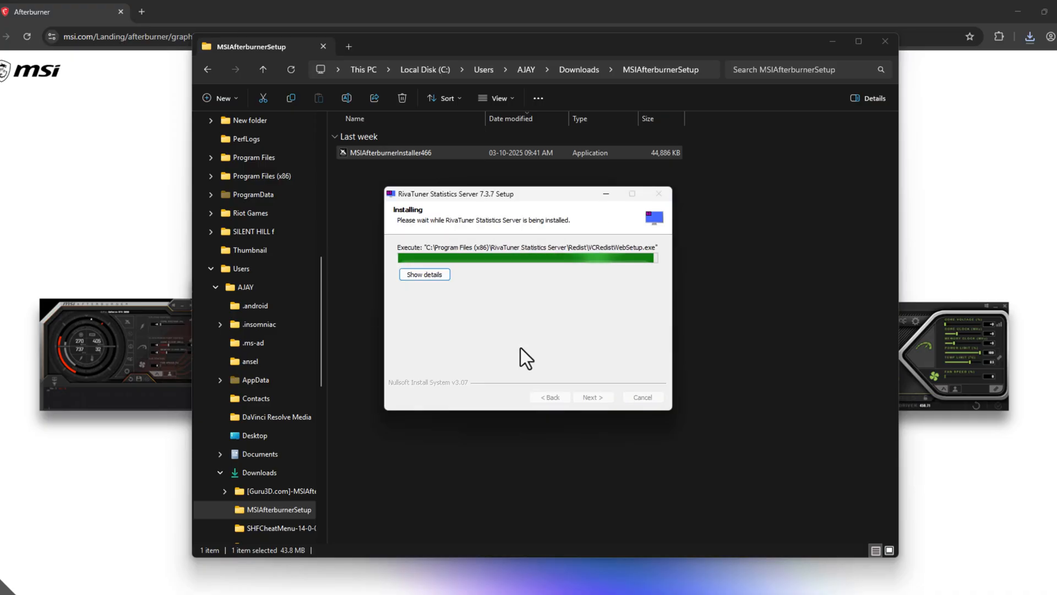
{"action": "left_click", "coordinate": [586, 394]}
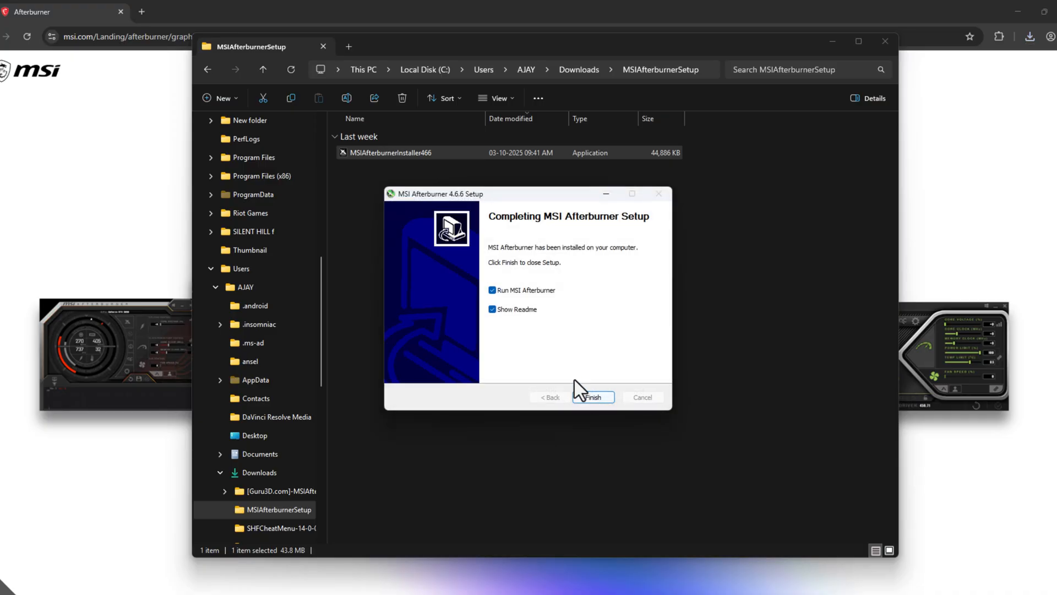
Finish the setup with MSI Afterburner set to run, and clear the installer folder and browser windows away
{"action": "left_click", "coordinate": [590, 398]}
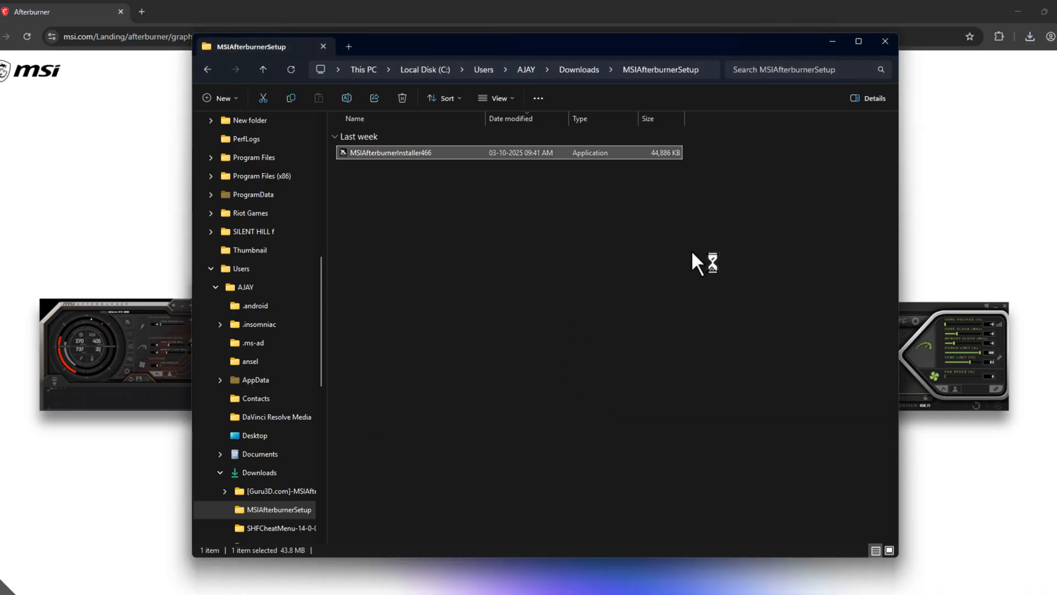
{"action": "left_click", "coordinate": [885, 42]}
{"action": "left_click", "coordinate": [1017, 12]}
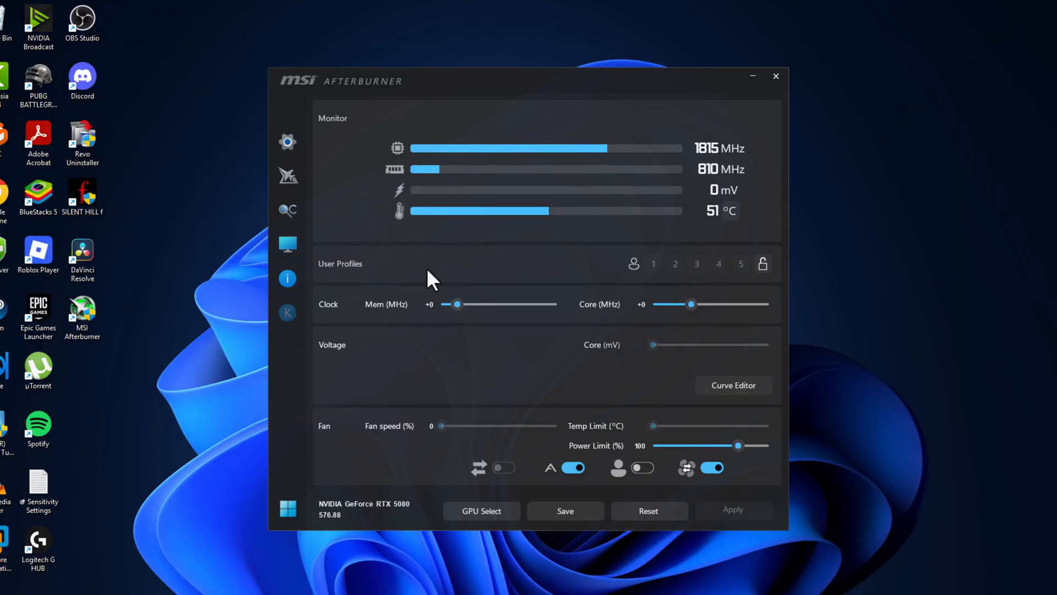
Open the MSI Afterburner properties and select GPU1 : NVIDIA GeForce RTX 5080 as the master graphics processor
{"action": "left_click", "coordinate": [289, 144]}
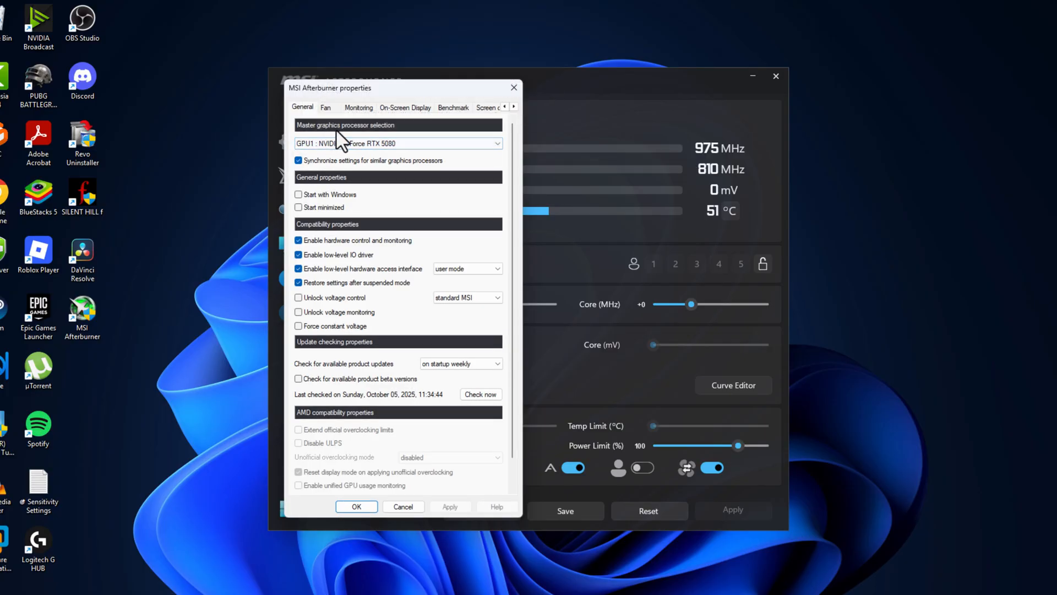
{"action": "left_click", "coordinate": [385, 142]}
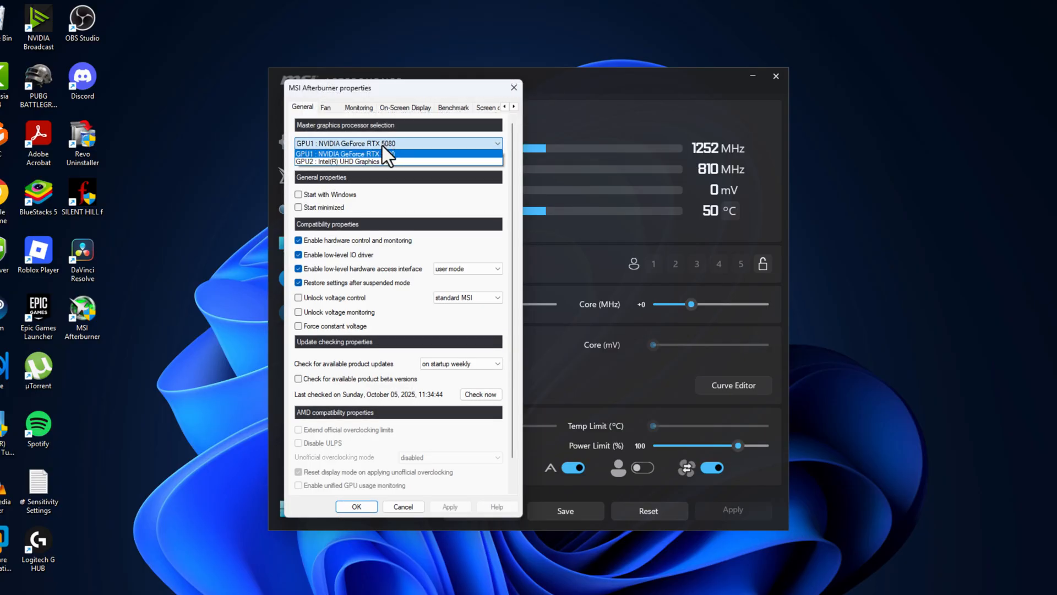
{"action": "left_click", "coordinate": [375, 154]}
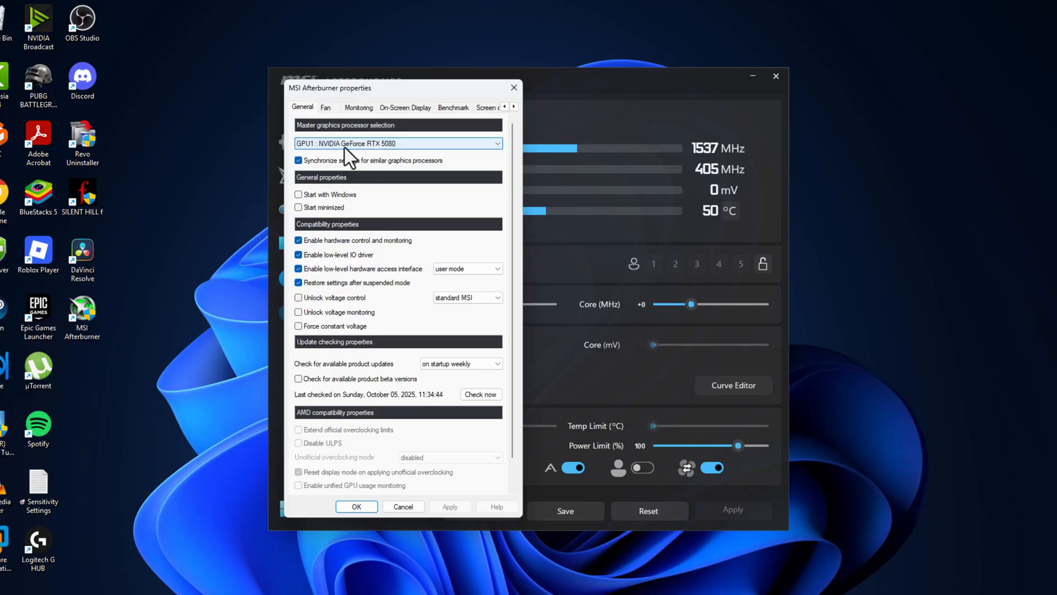
{"action": "left_click", "coordinate": [364, 109]}
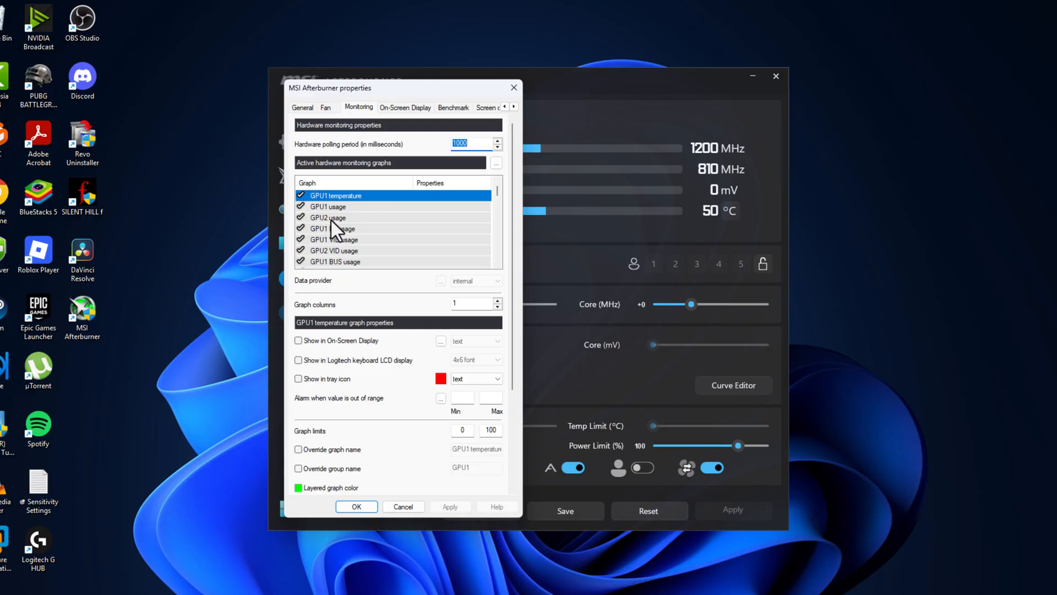
{"action": "left_click", "coordinate": [303, 108]}
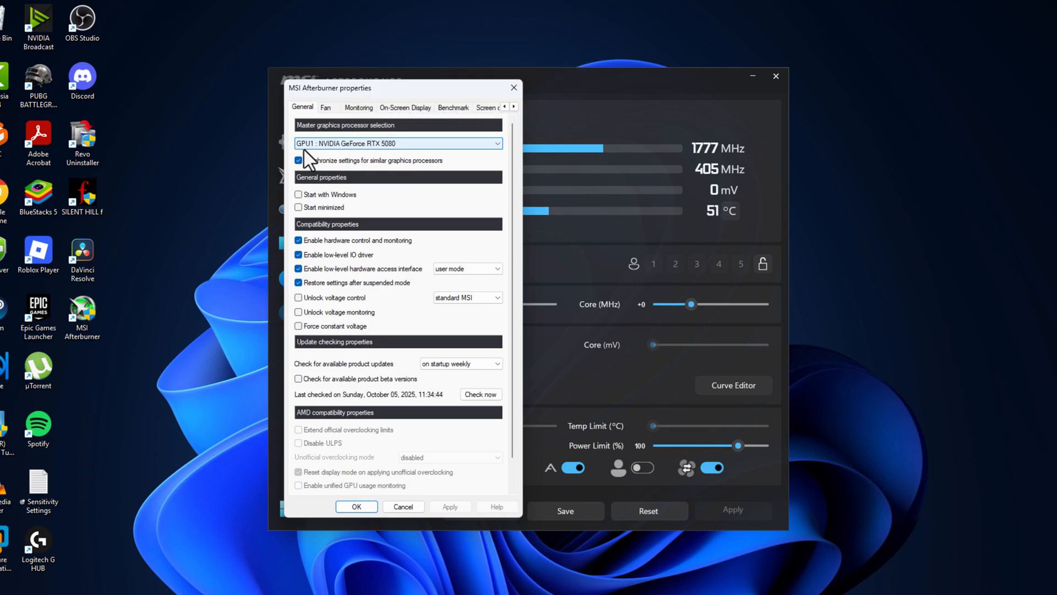
Keep the GPU1 usage monitoring graph active and show both GPU1 usage and GPU1 temperature in the On-Screen Display
{"action": "left_click", "coordinate": [360, 108]}
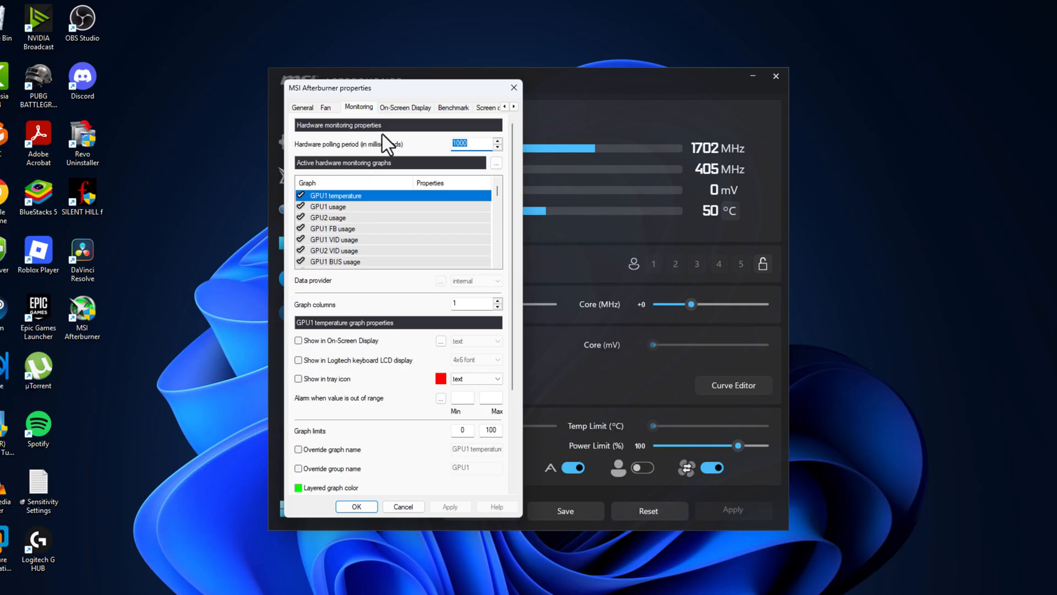
{"action": "left_click", "coordinate": [322, 207]}
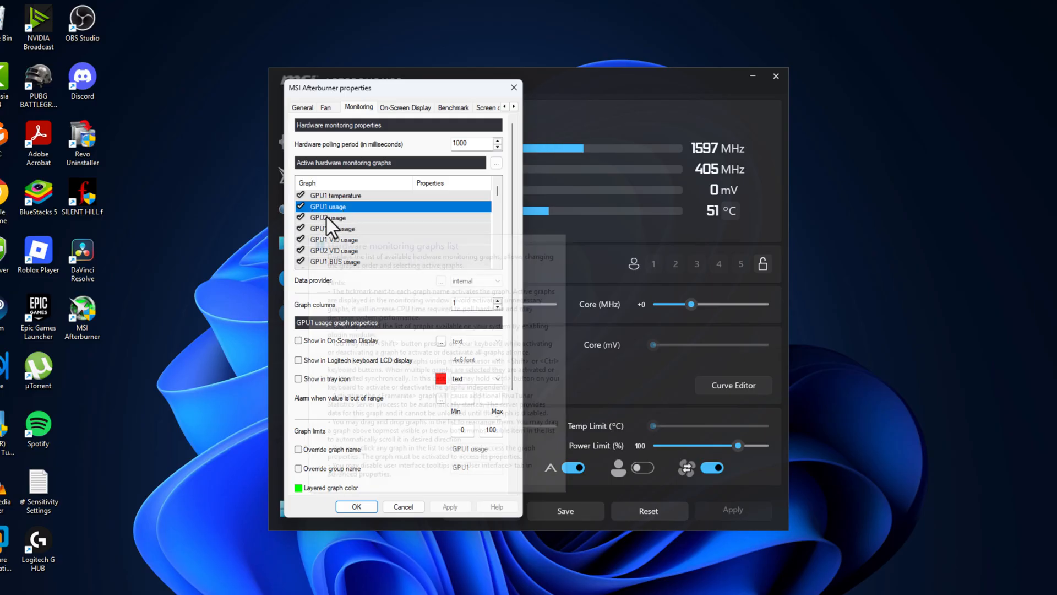
{"action": "left_click", "coordinate": [299, 206]}
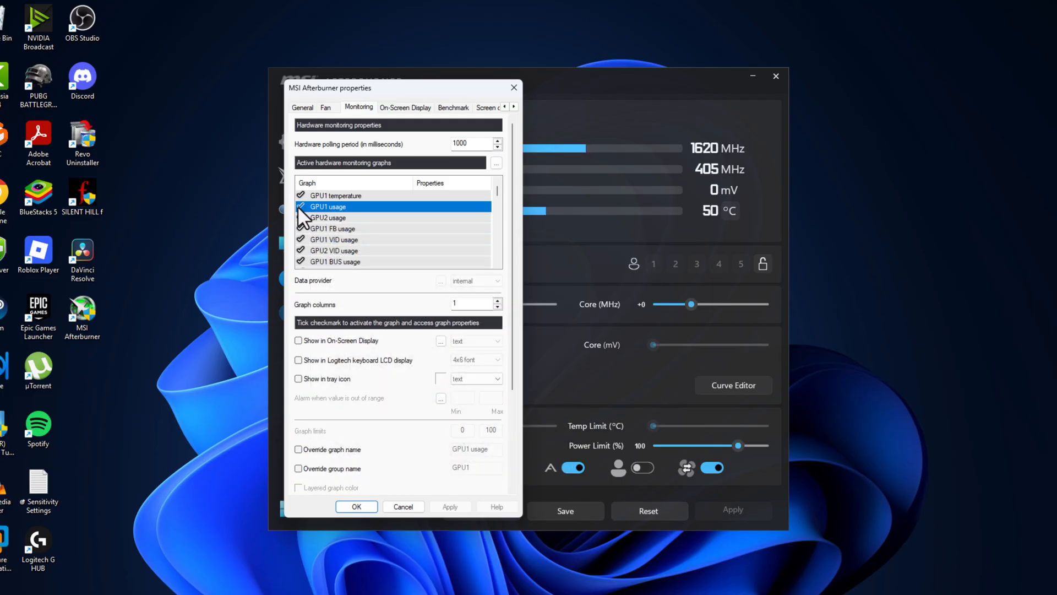
{"action": "left_click", "coordinate": [298, 207]}
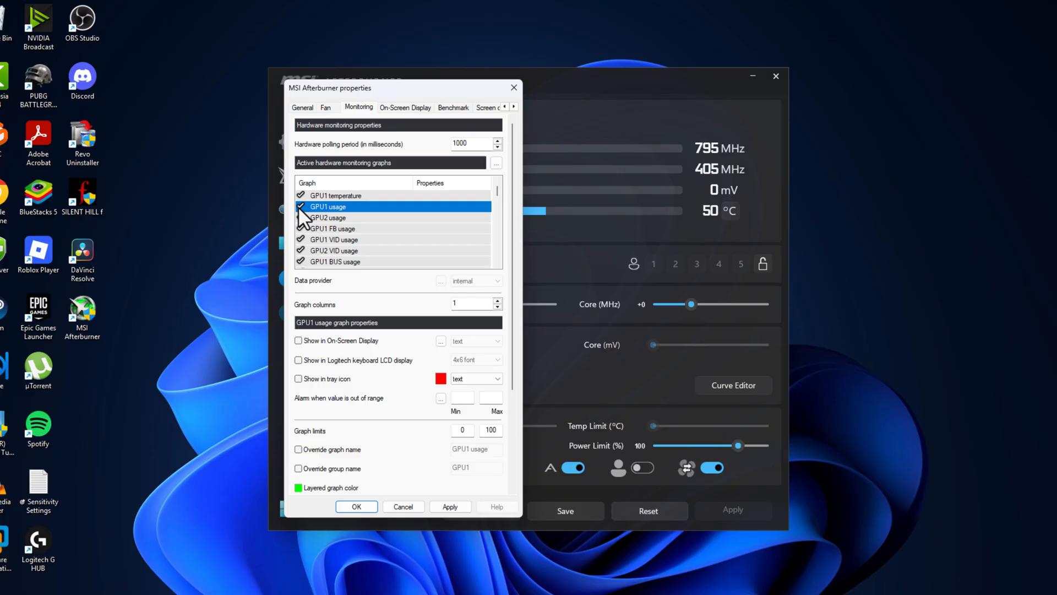
{"action": "left_click", "coordinate": [299, 206]}
{"action": "left_click", "coordinate": [299, 206]}
{"action": "left_click", "coordinate": [366, 343]}
{"action": "left_click", "coordinate": [348, 198]}
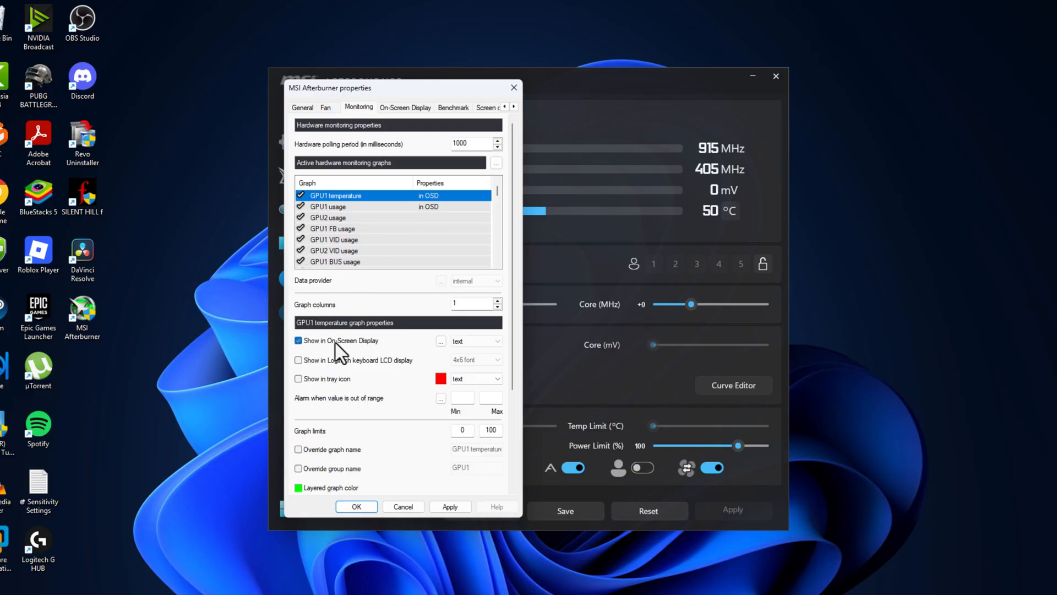
{"action": "left_click", "coordinate": [375, 341]}
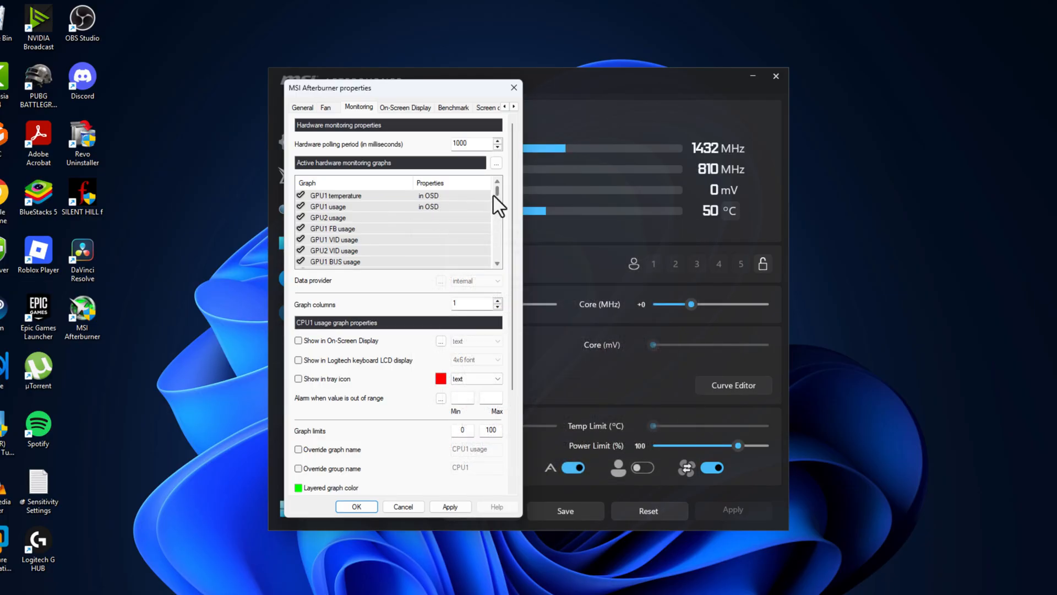
Show the overall CPU temperature graph in the On-Screen Display
{"action": "left_click_drag", "start_coordinate": [495, 194], "coordinate": [501, 221]}
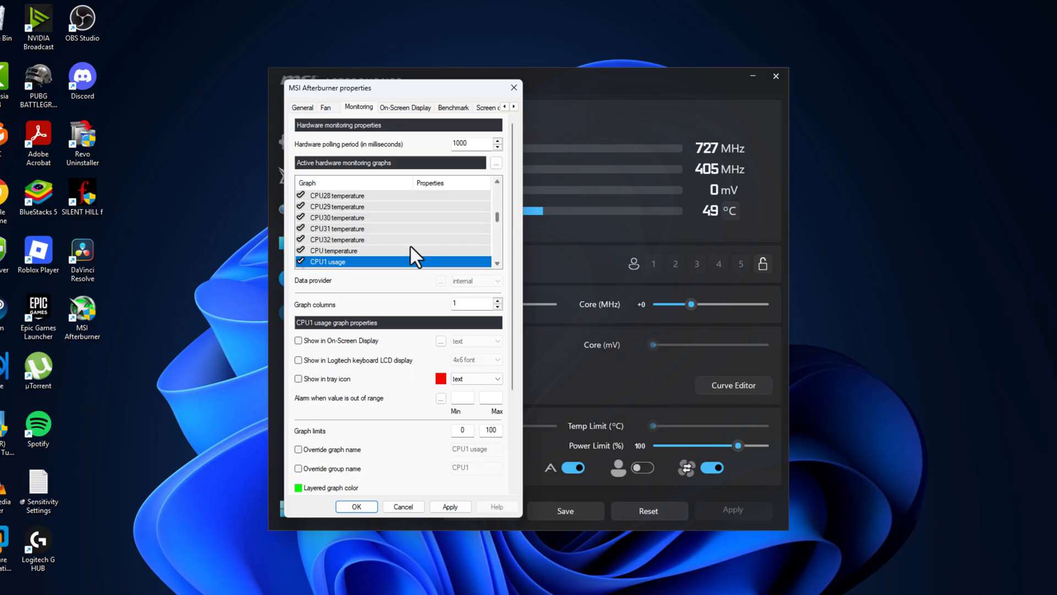
{"action": "left_click", "coordinate": [329, 240]}
{"action": "left_click", "coordinate": [334, 247]}
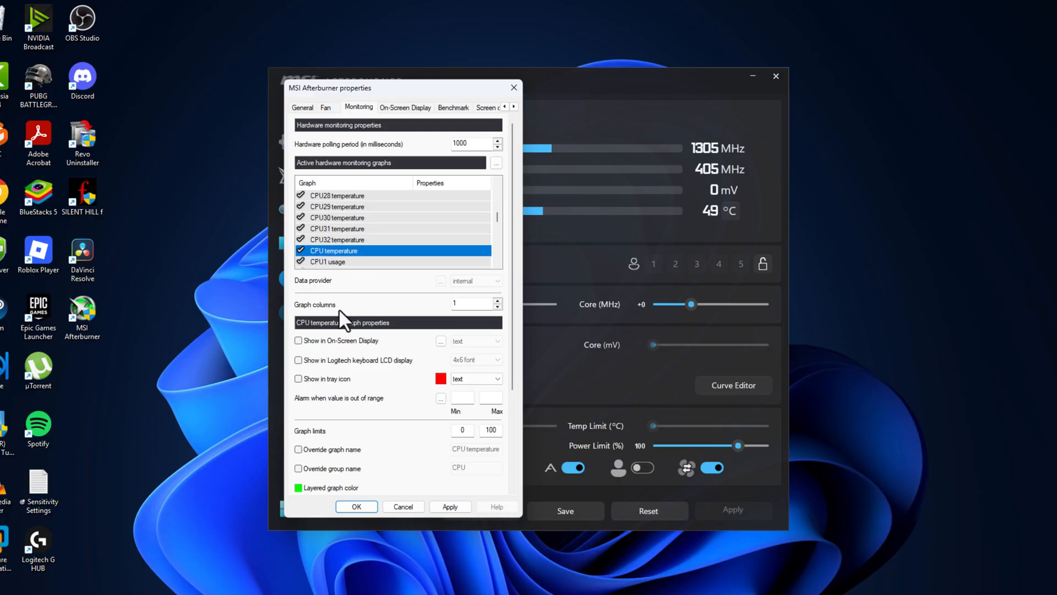
{"action": "left_click", "coordinate": [303, 340]}
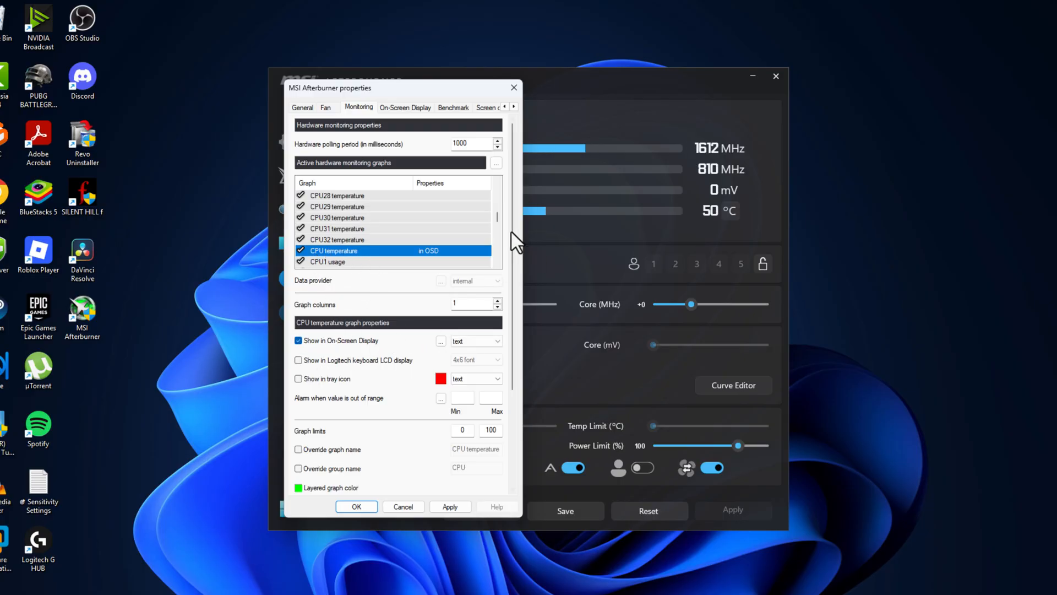
Show the overall CPU usage graph in the On-Screen Display
{"action": "left_click_drag", "start_coordinate": [497, 220], "coordinate": [498, 222]}
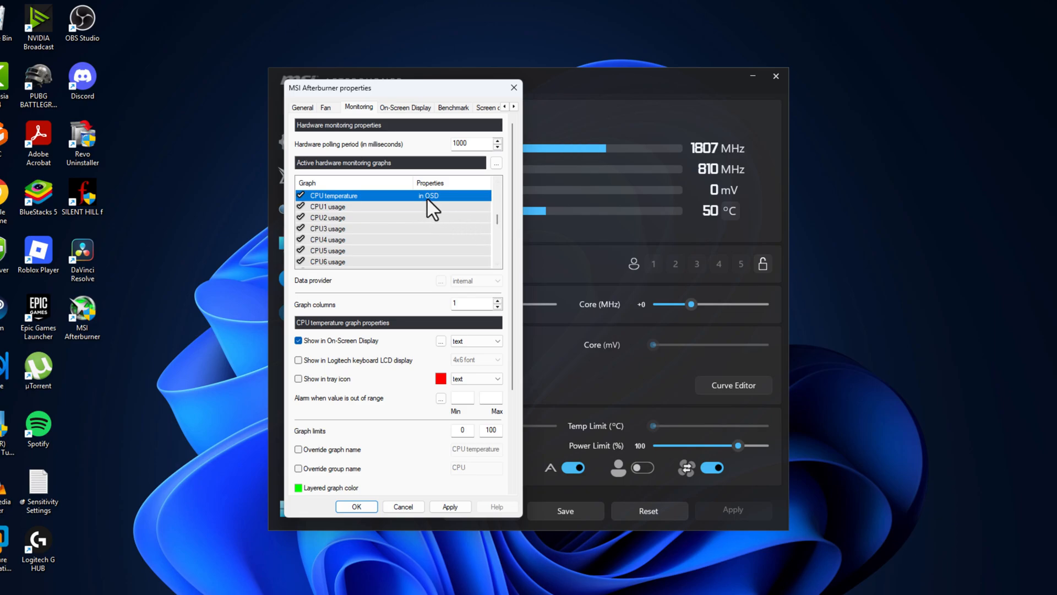
{"action": "left_click_drag", "start_coordinate": [497, 221], "coordinate": [495, 236]}
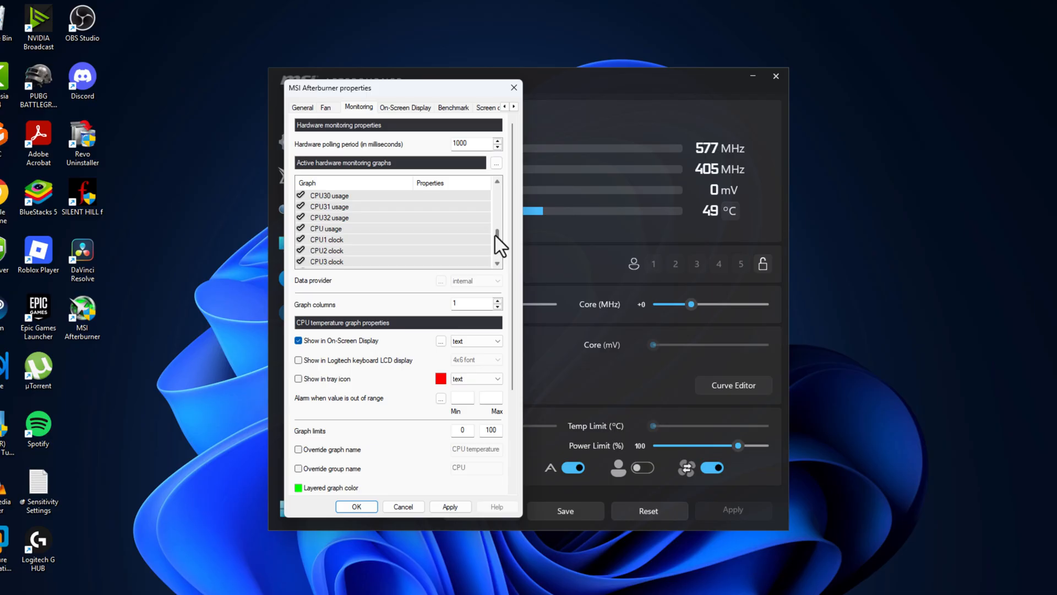
{"action": "left_click", "coordinate": [341, 217]}
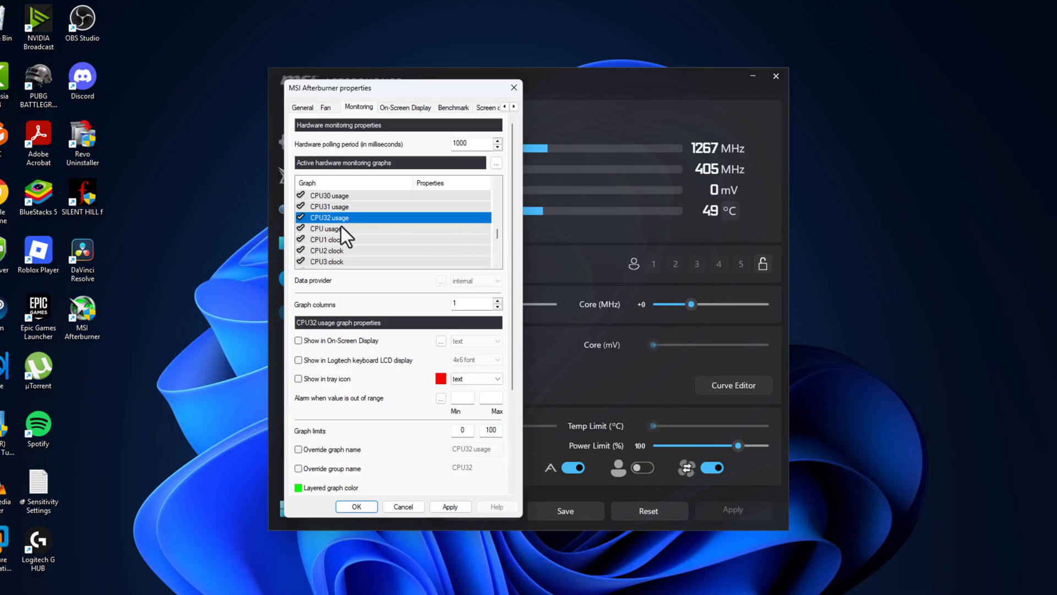
{"action": "left_click", "coordinate": [342, 227]}
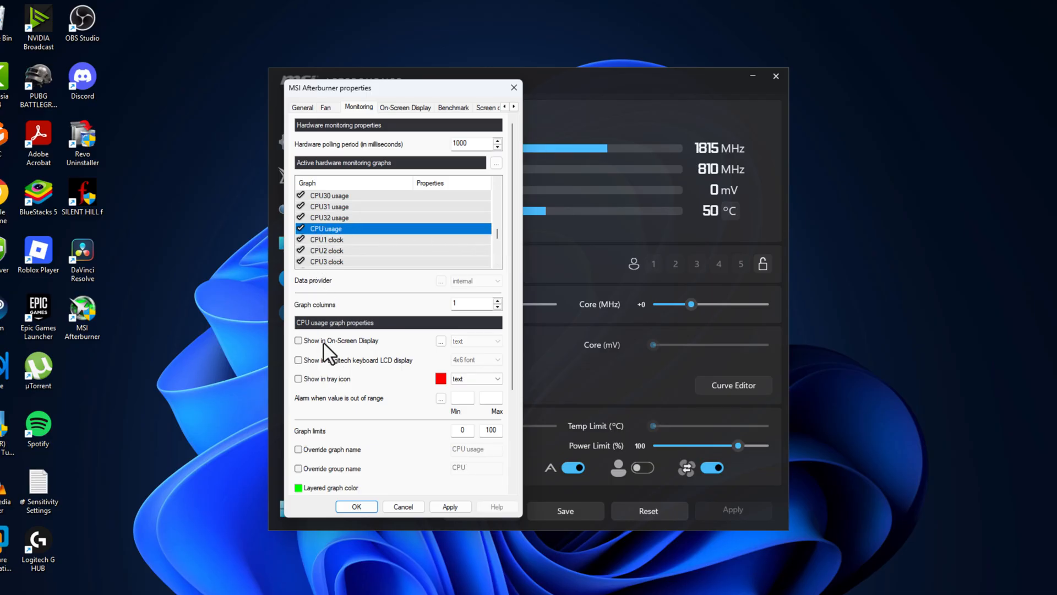
{"action": "left_click", "coordinate": [299, 341]}
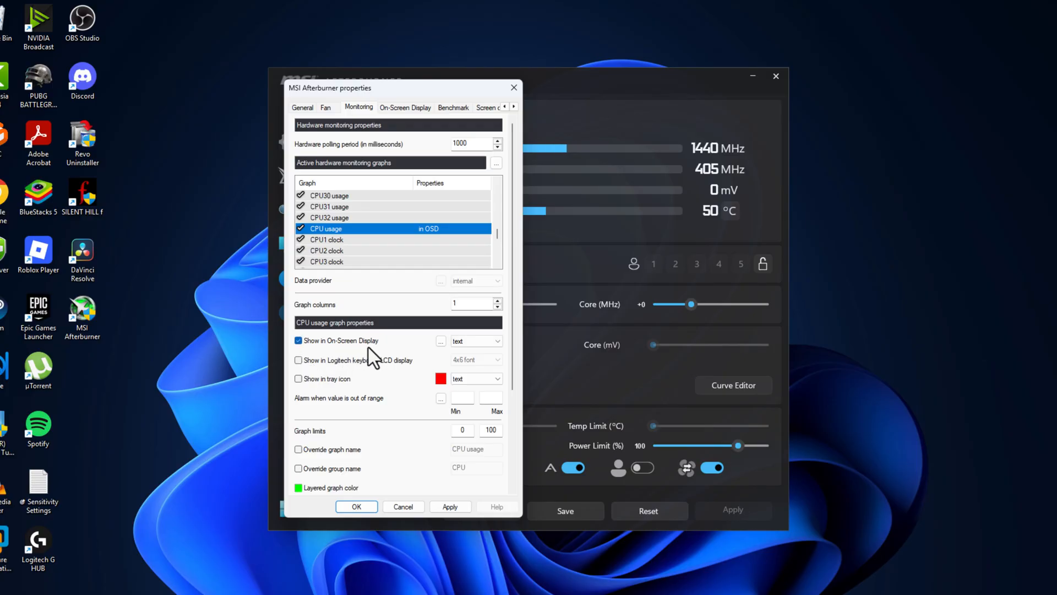
Activate the Framerate monitoring graph and show it in the On-Screen Display
{"action": "scroll", "coordinate": [498, 239], "scroll_direction": "down", "scroll_amount": 1}
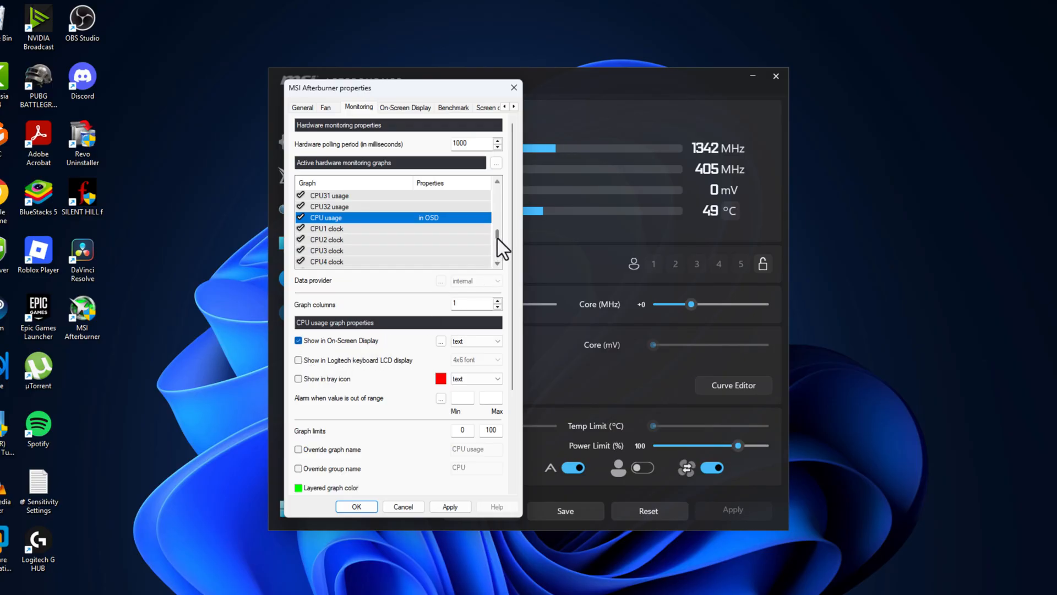
{"action": "left_click_drag", "start_coordinate": [498, 239], "coordinate": [498, 255]}
{"action": "scroll", "coordinate": [495, 249], "scroll_direction": "down", "scroll_amount": 1}
{"action": "left_click", "coordinate": [324, 251]}
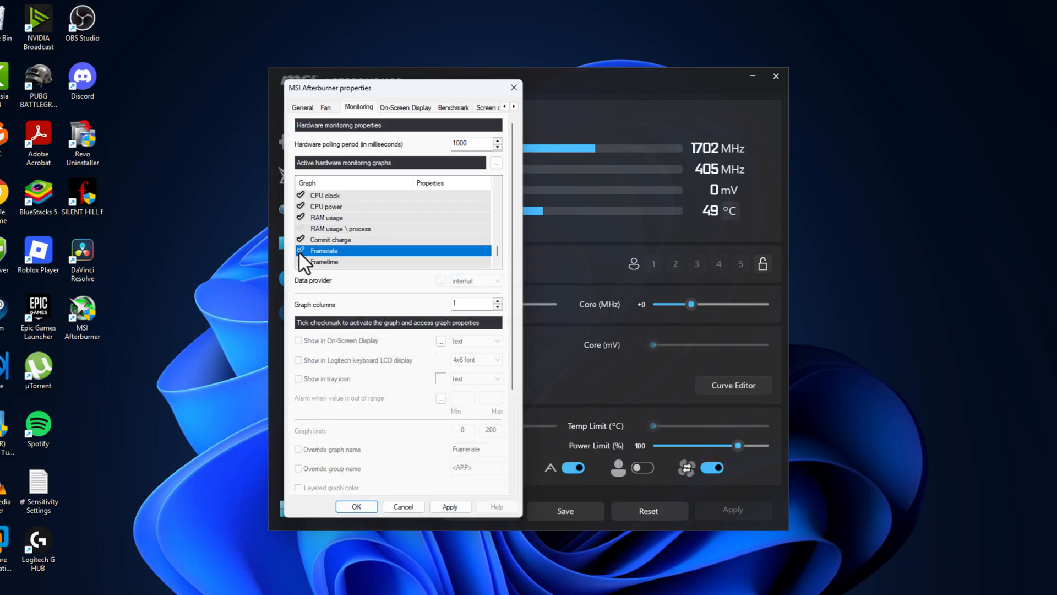
{"action": "left_click", "coordinate": [301, 251]}
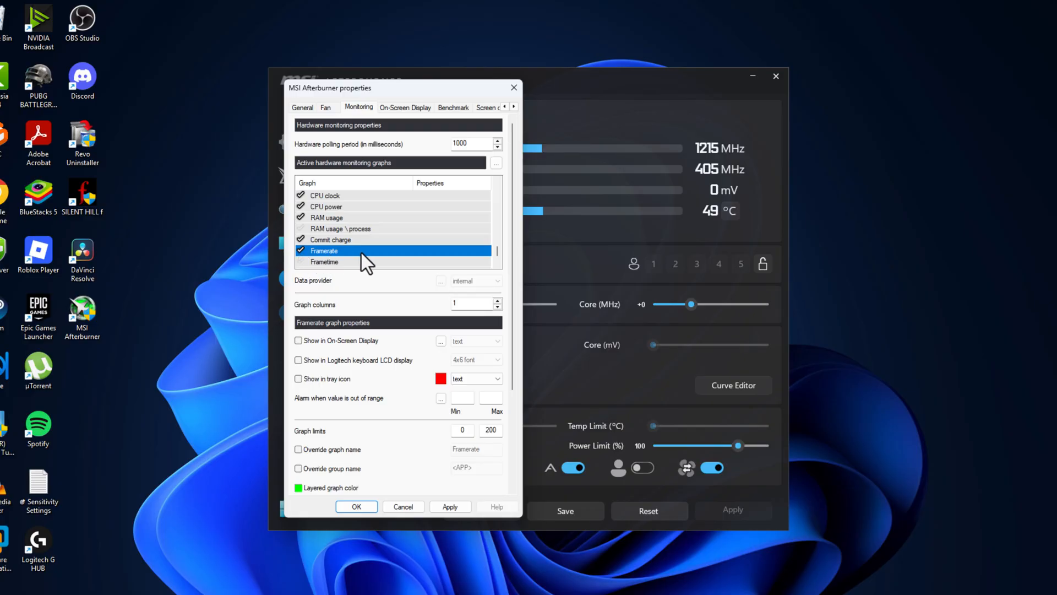
{"action": "left_click", "coordinate": [309, 343]}
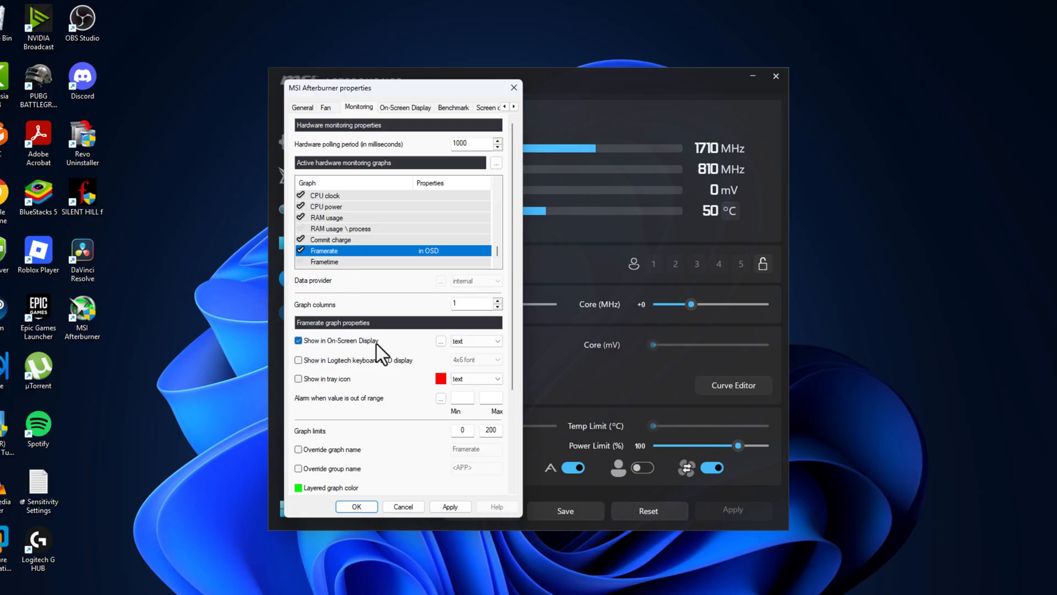
Activate the Frametime monitoring graph and show it in the On-Screen Display
{"action": "left_click", "coordinate": [319, 263]}
{"action": "left_click", "coordinate": [300, 260]}
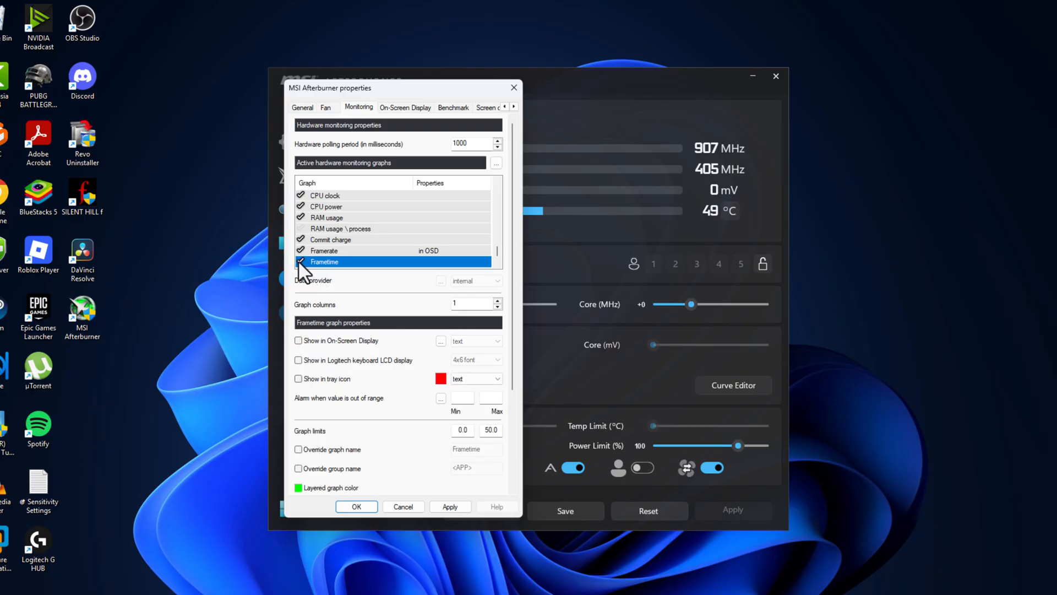
{"action": "left_click", "coordinate": [300, 341]}
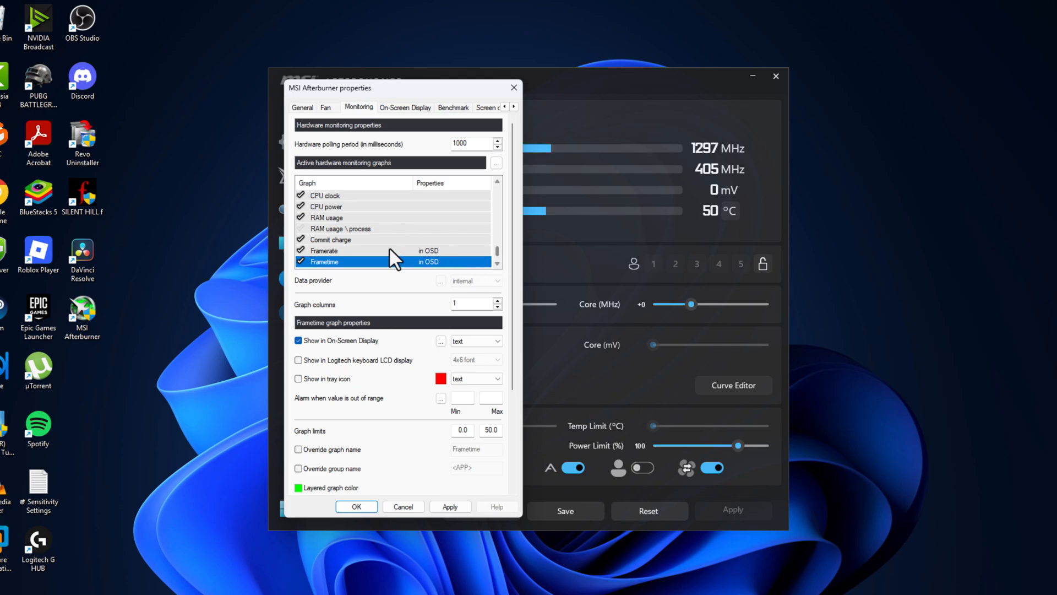
Show the RAM usage graph in the On-Screen Display and apply the monitoring settings
{"action": "left_click", "coordinate": [327, 218]}
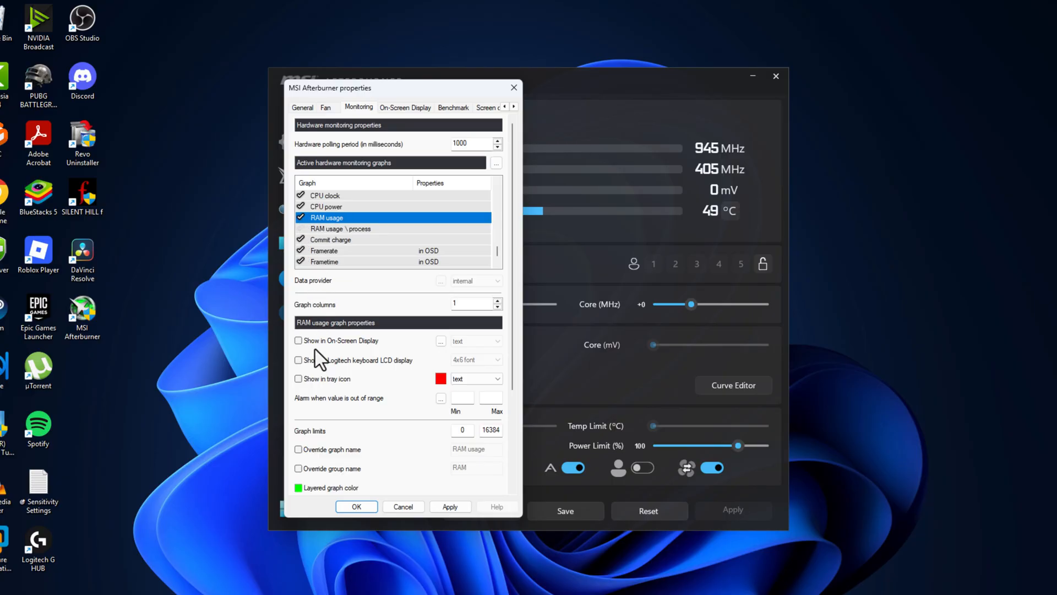
{"action": "left_click", "coordinate": [299, 341]}
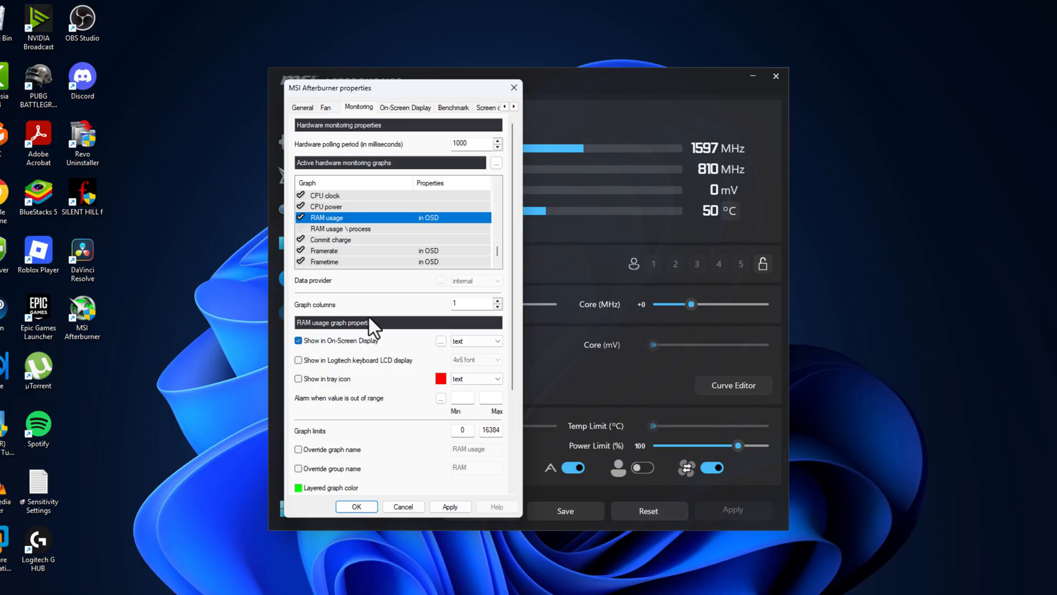
{"action": "left_click", "coordinate": [461, 509]}
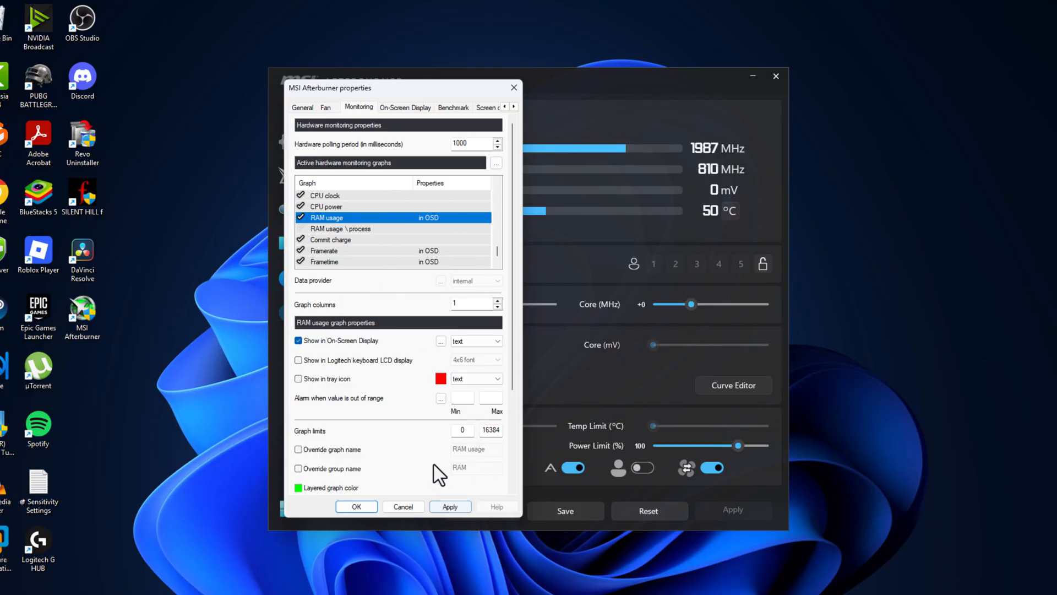
{"action": "left_click", "coordinate": [440, 507]}
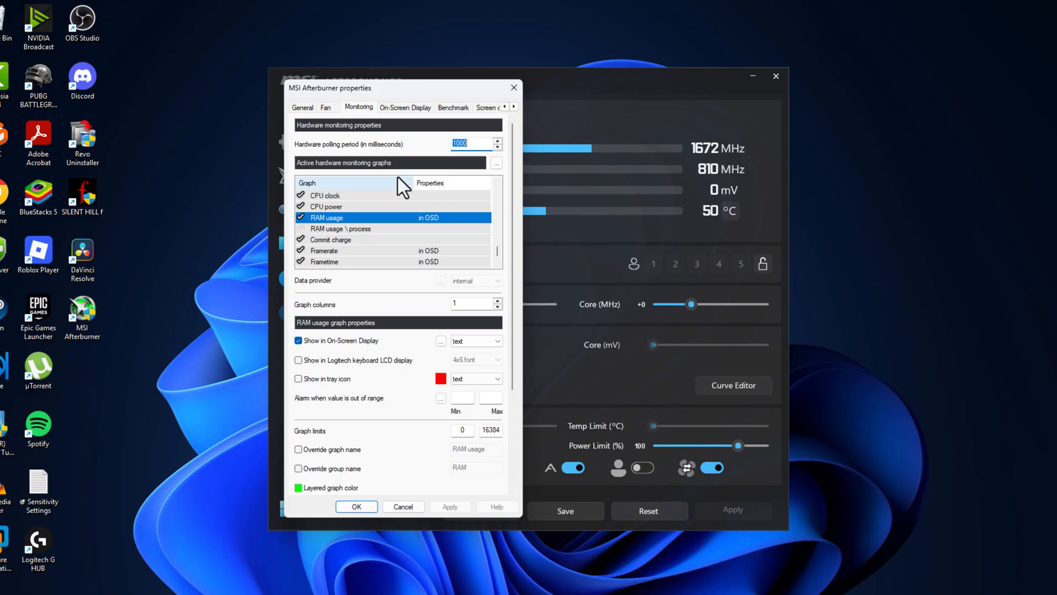
Assign Alt + 1 as the Toggle On-Screen Display hotkey, save the properties and put the MSI Afterburner window away
{"action": "left_click", "coordinate": [399, 107]}
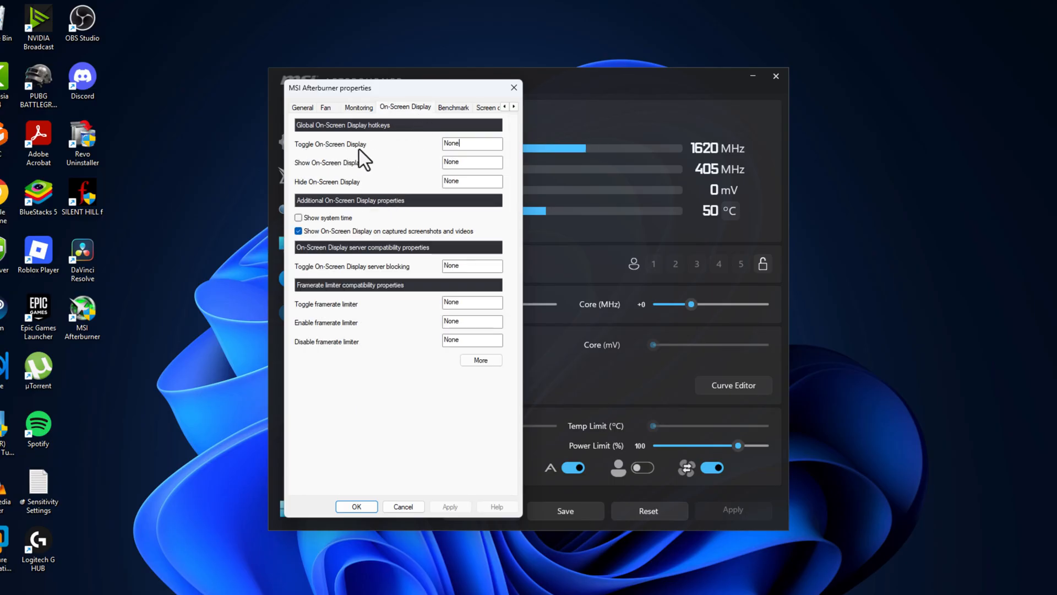
{"action": "key", "text": "alt+z"}
{"action": "left_click", "coordinate": [473, 146]}
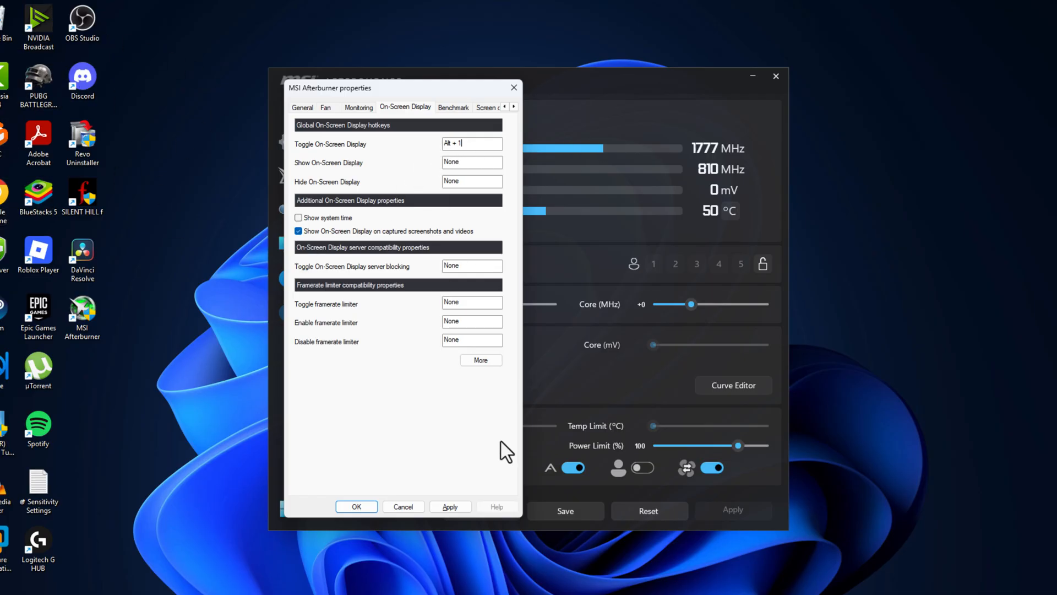
{"action": "left_click", "coordinate": [461, 507]}
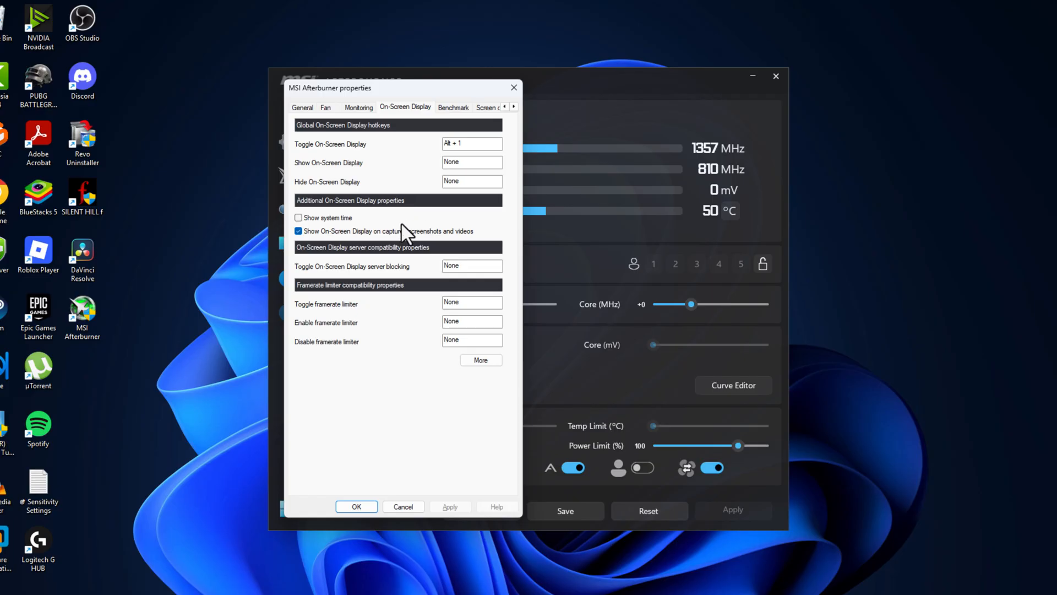
{"action": "left_click", "coordinate": [366, 506]}
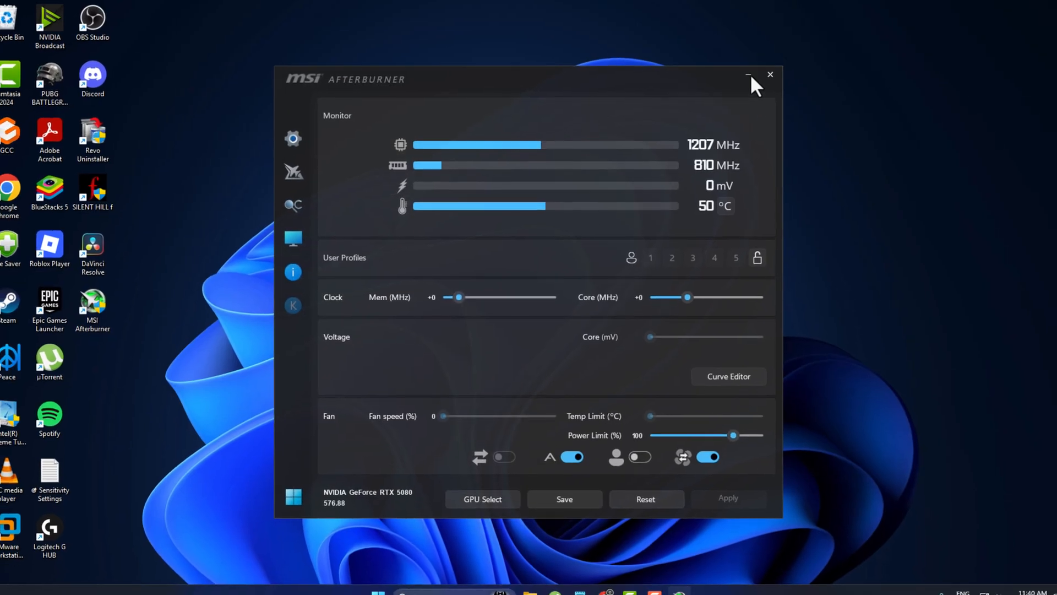
{"action": "left_click", "coordinate": [773, 76]}
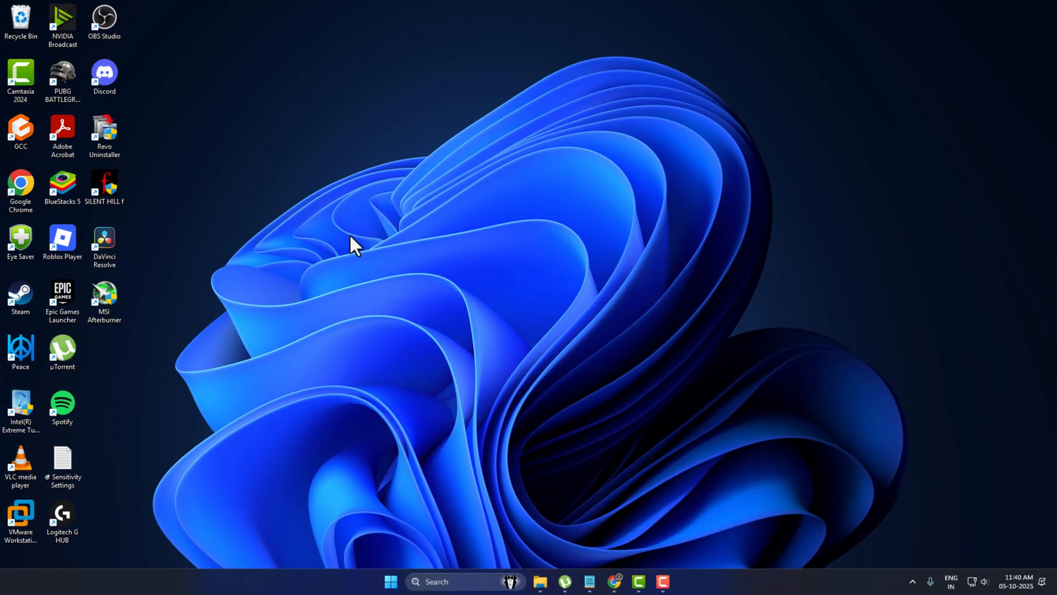
Launch SILENT HILL f from the desktop and continue past its title screen into the game
{"action": "double_click", "coordinate": [99, 189]}
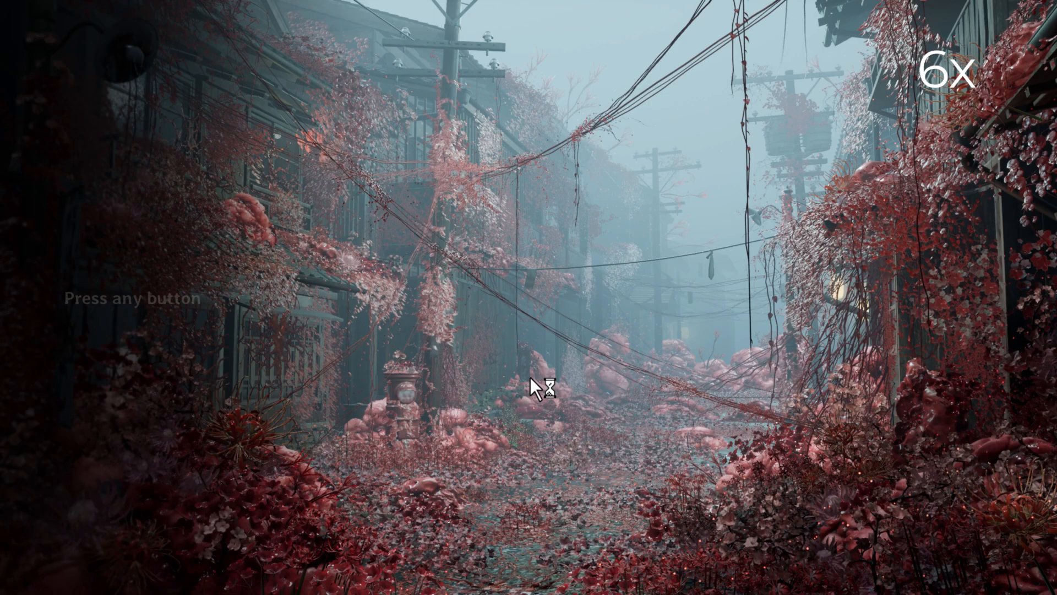
{"action": "left_click", "coordinate": [530, 378]}
{"action": "left_click", "coordinate": [158, 220]}
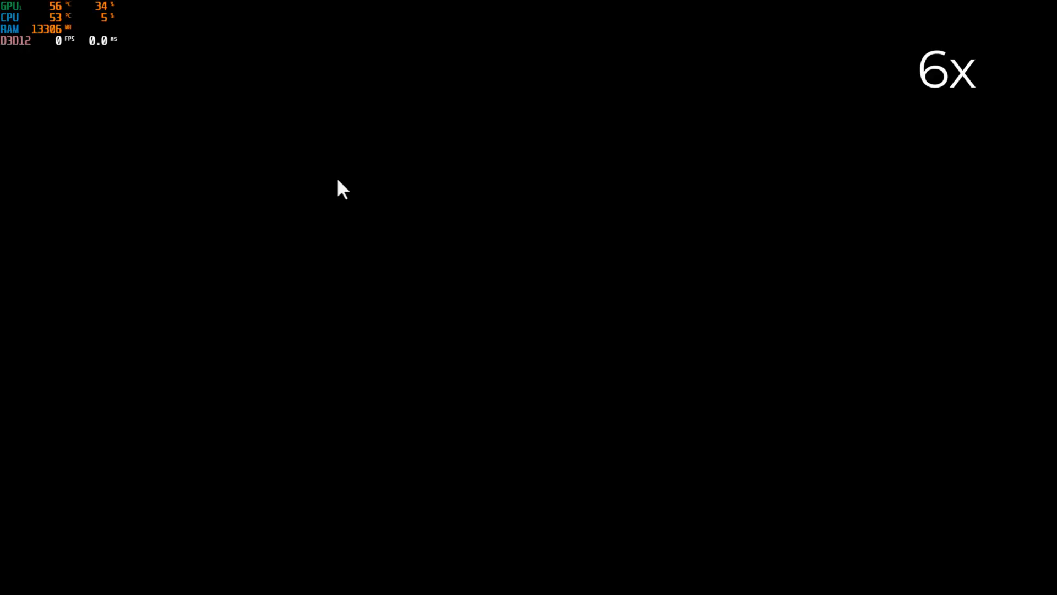